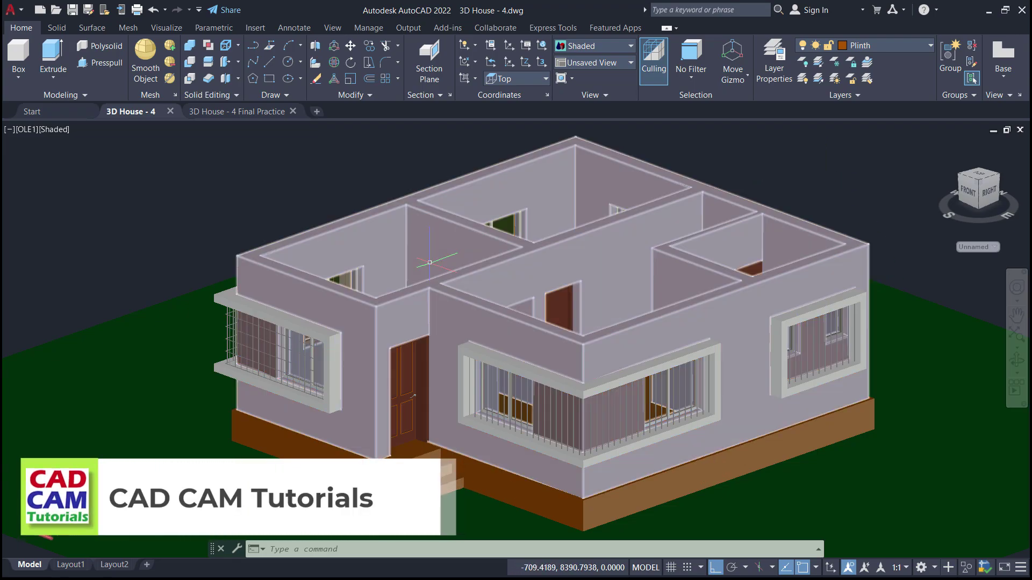
Switch to the '3D House - 4 Final Practice' drawing to view the two-storey model.
left_click(247, 110)
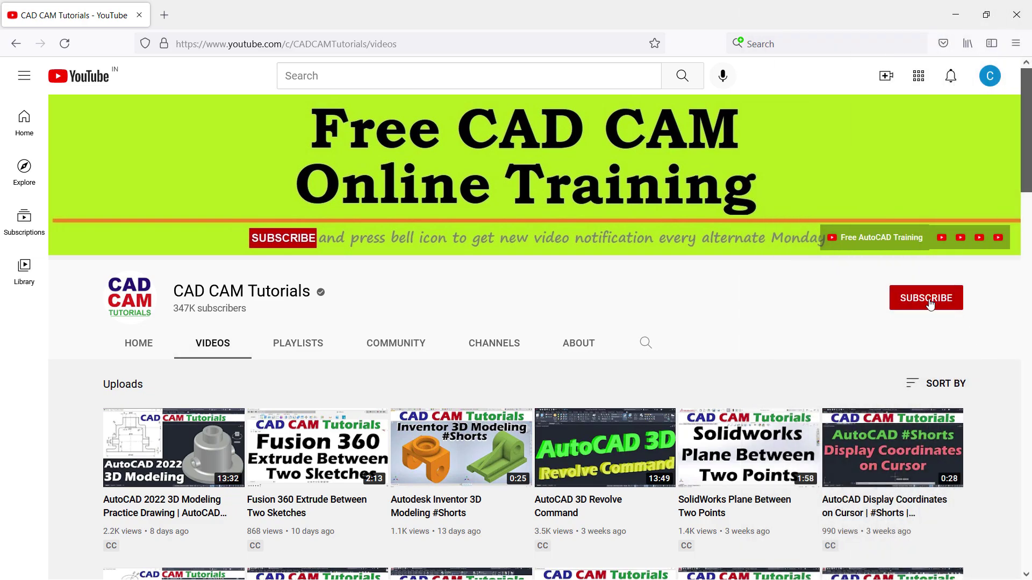
Subscribe to CAD CAM Tutorials with All notifications, then scroll through the channel's videos.
left_click(923, 303)
left_click(954, 301)
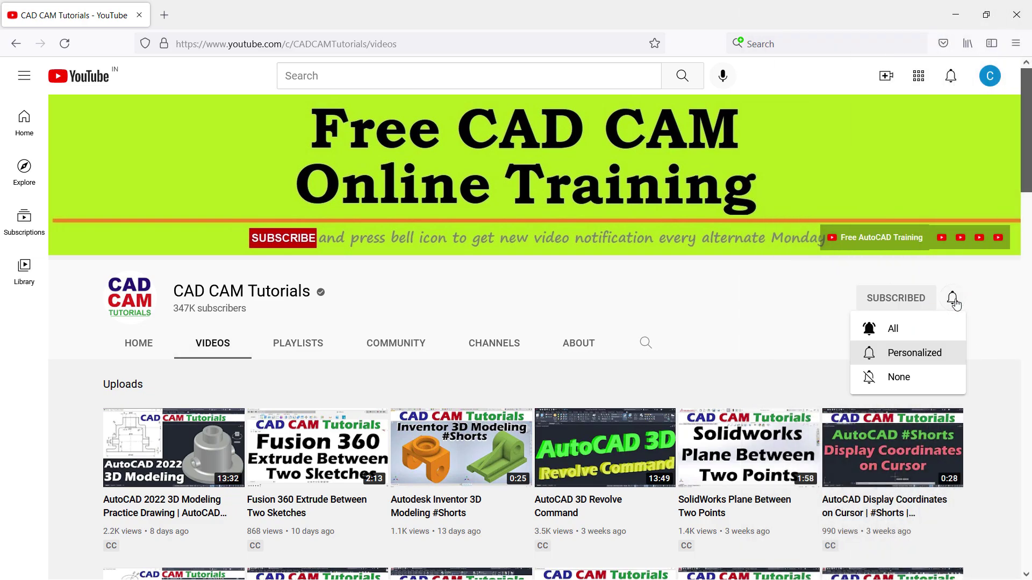
left_click(870, 326)
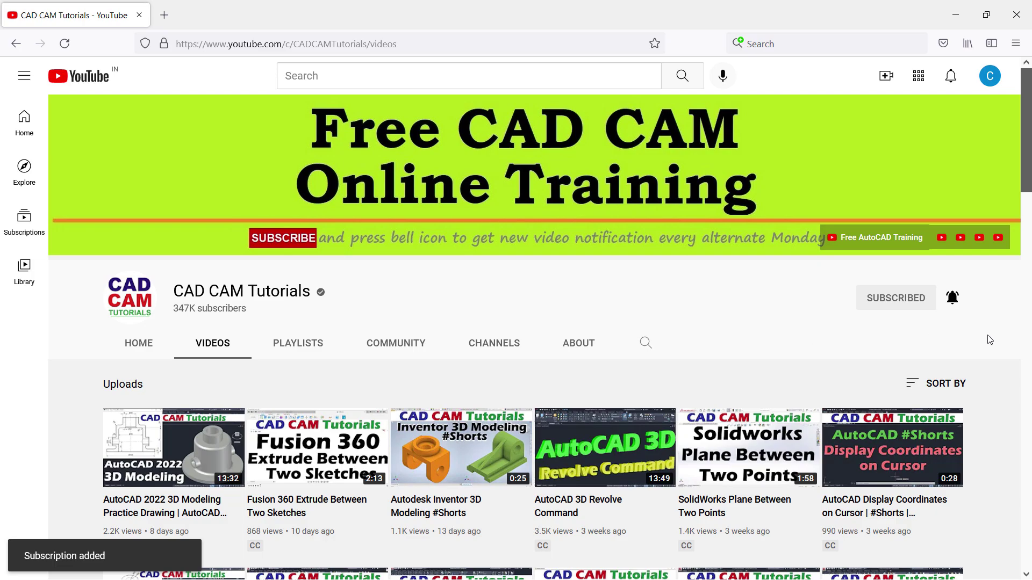
scroll(989, 340, "down", 9)
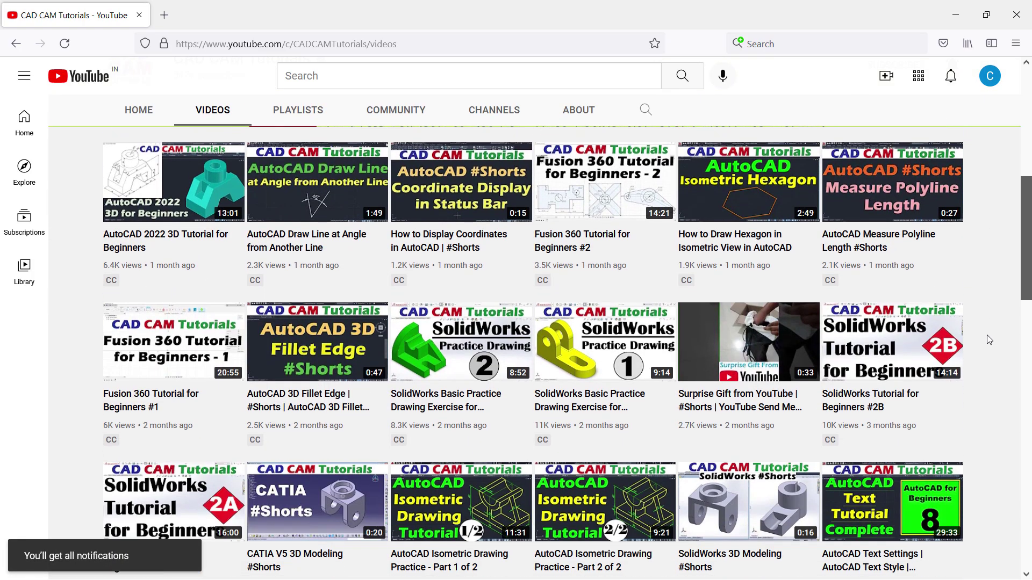
scroll(989, 340, "down", 11)
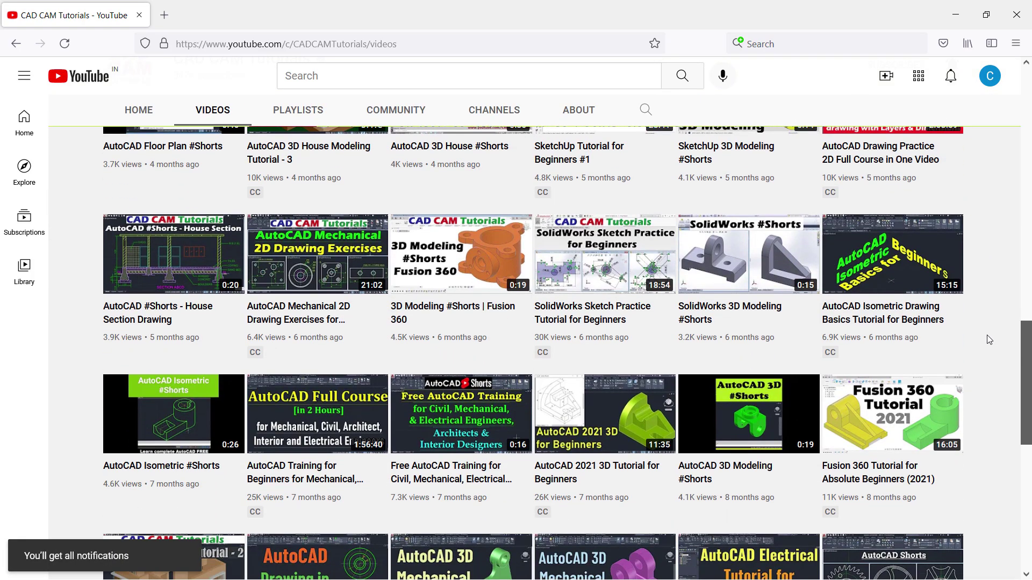
scroll(989, 340, "down", 9)
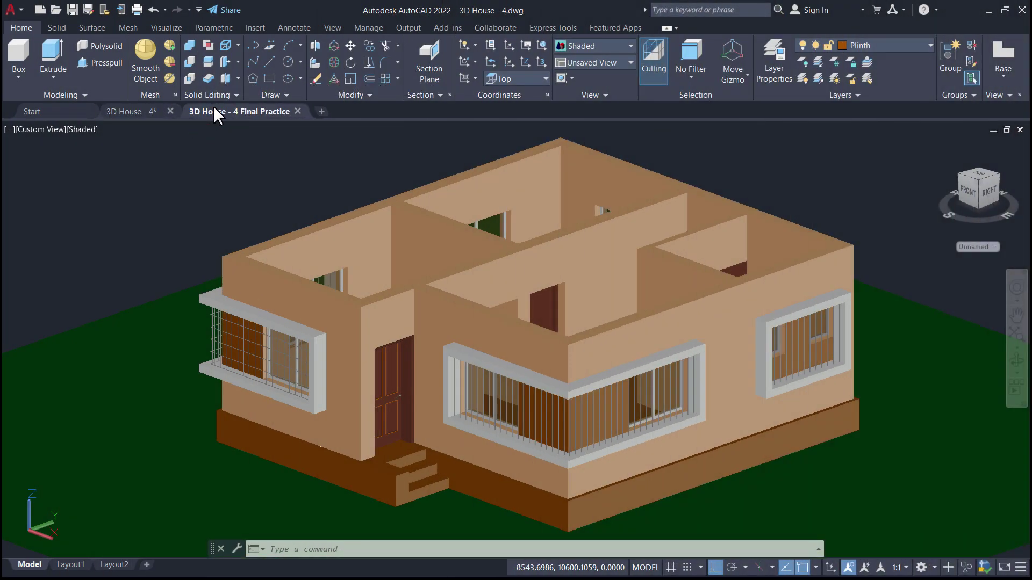
Review the Final Practice model, then return to '3D House - 4' and reframe the view.
left_click(214, 107)
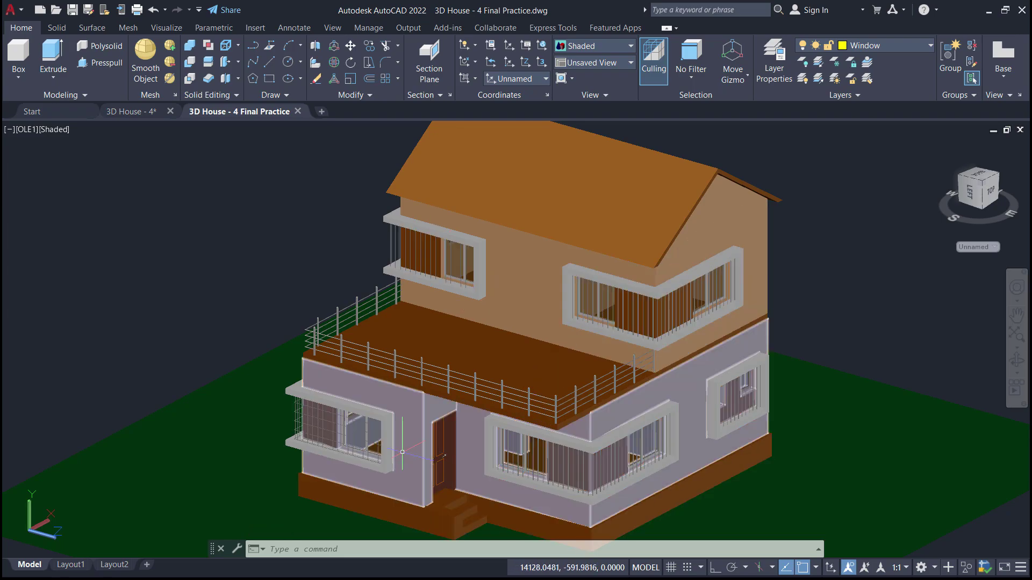
left_click(122, 111)
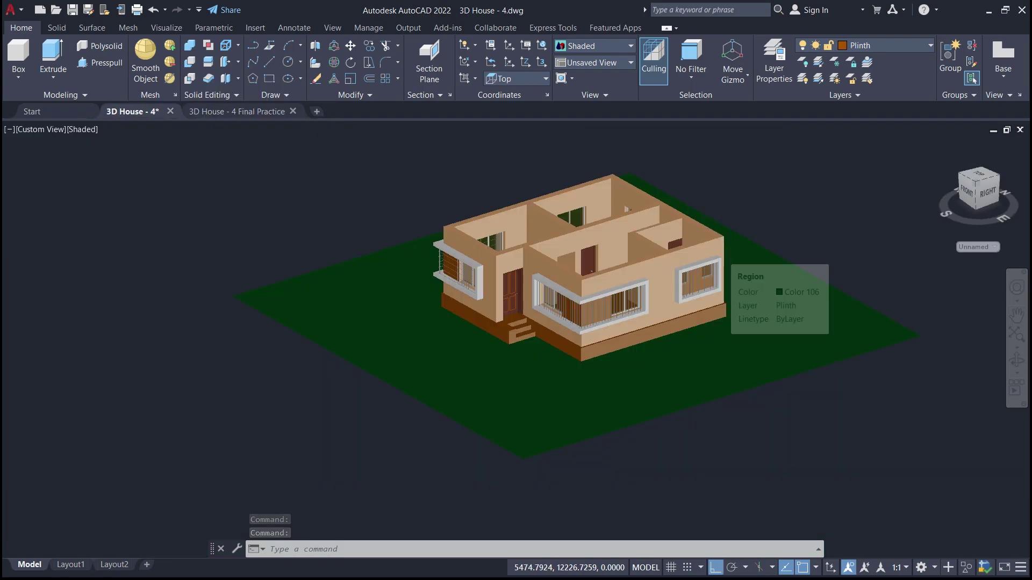
middle_click_drag(718, 249, 739, 301)
scroll(736, 323, "up", 2)
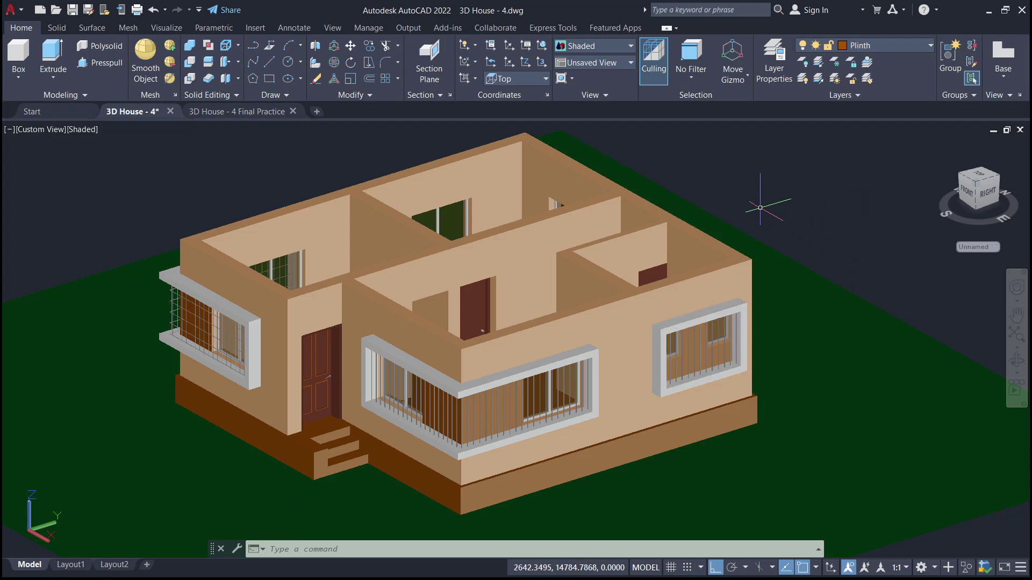
scroll(774, 210, "down", 2)
middle_click_drag(792, 214, 691, 269)
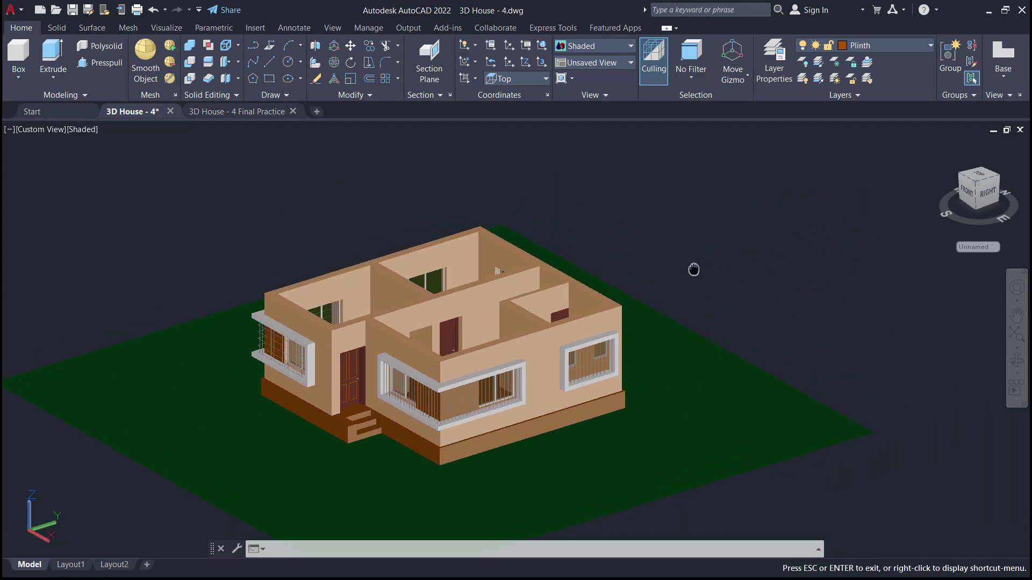
Copy the walls, doors and windows above the plinth to a spot right of the house.
left_click(365, 46)
middle_click_drag(535, 430, 517, 380, "shift")
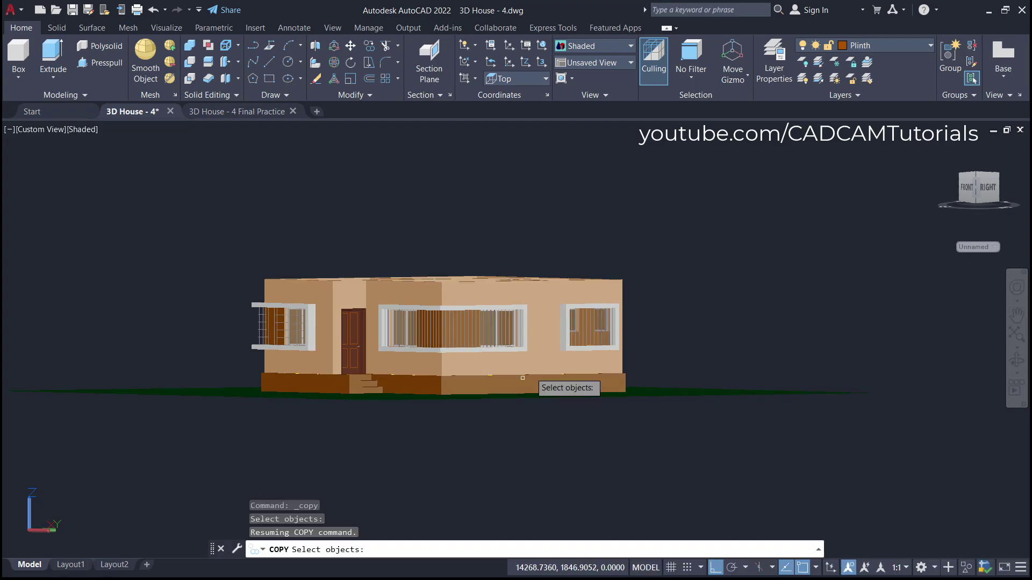
left_click(650, 203)
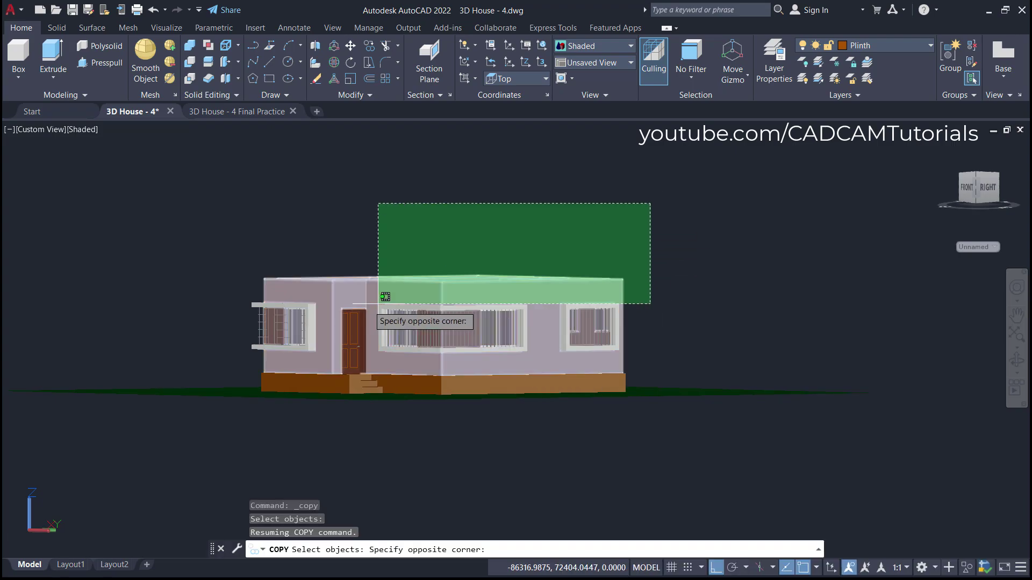
left_click(199, 368)
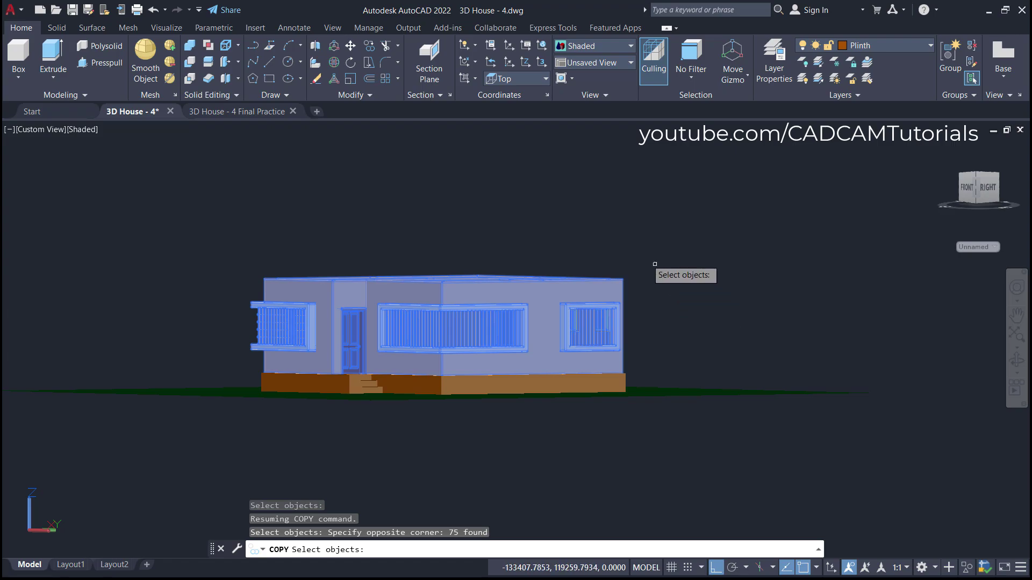
key("Return")
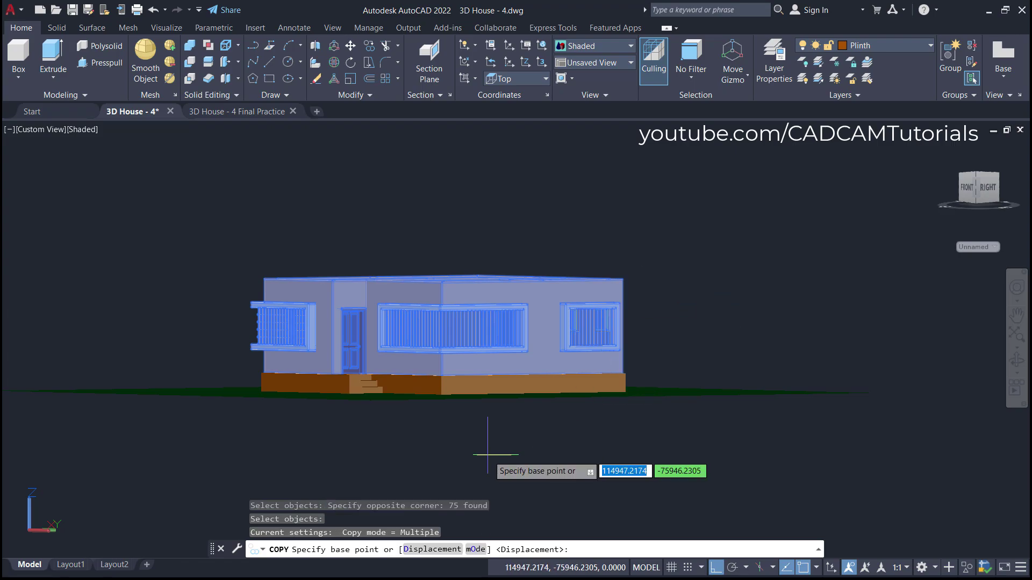
left_click(411, 430)
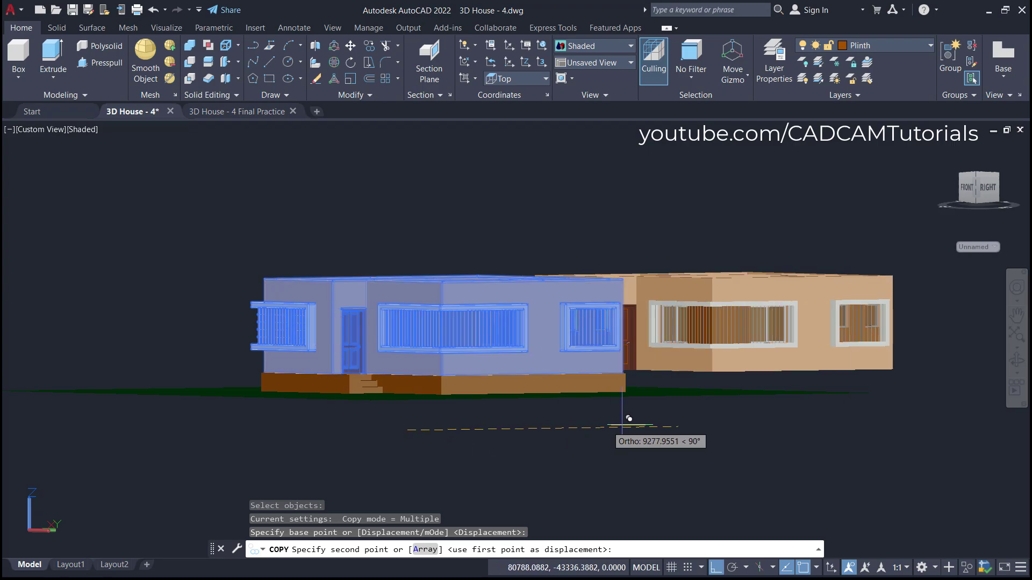
middle_click_drag(779, 434, 476, 440)
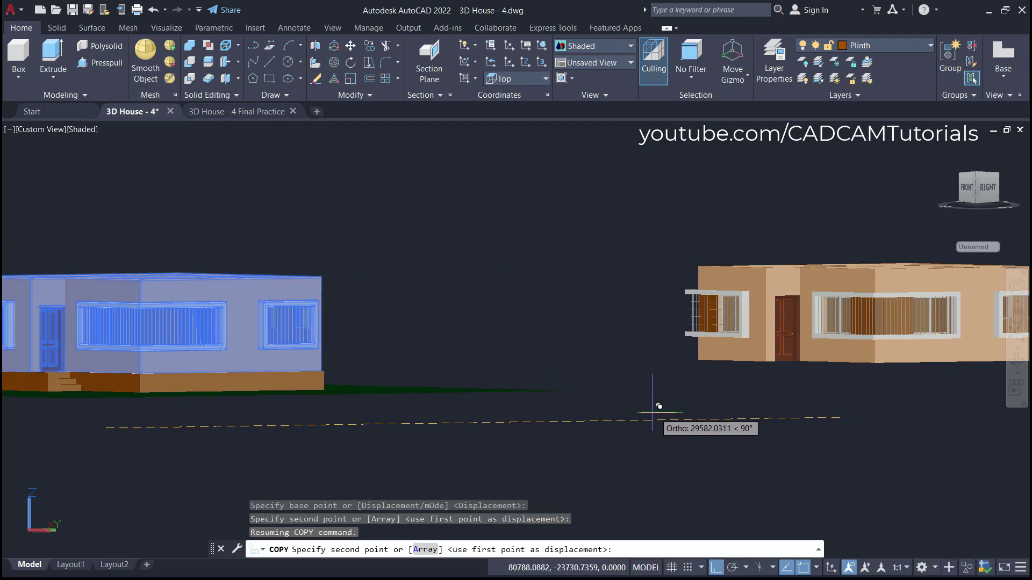
middle_click_drag(647, 415, 418, 416)
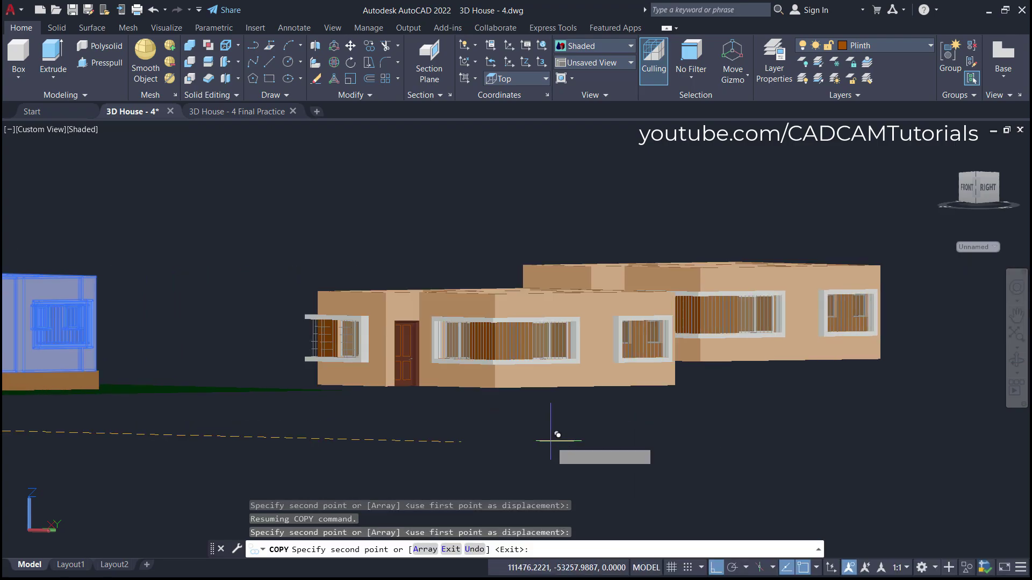
left_click(615, 414)
key("Escape")
middle_click_drag(615, 414, 617, 385, "shift")
Zoom in and select the wall solid for SLICE.
scroll(609, 379, "up", 2)
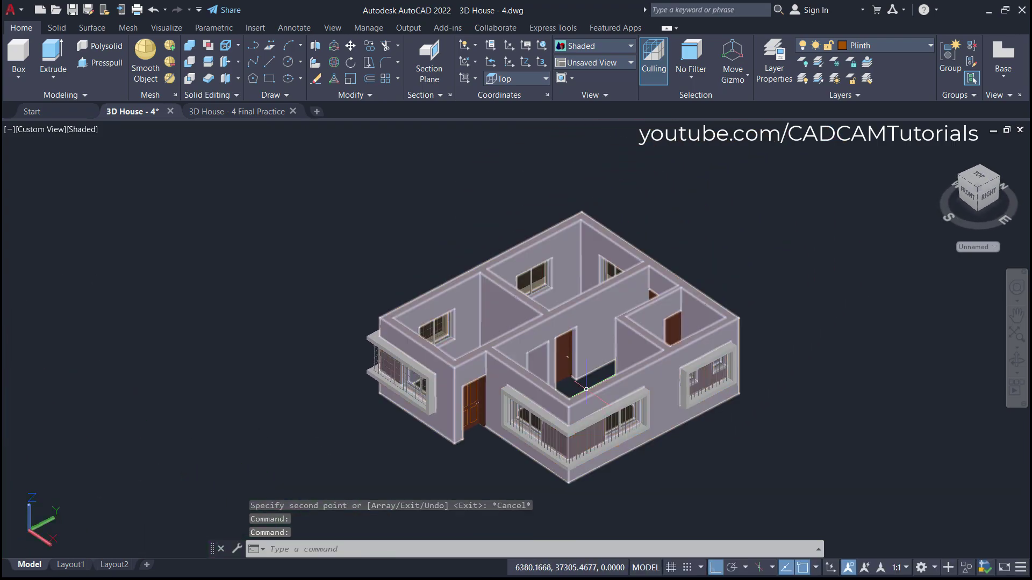
scroll(811, 281, "up", 2)
scroll(854, 237, "down", 3)
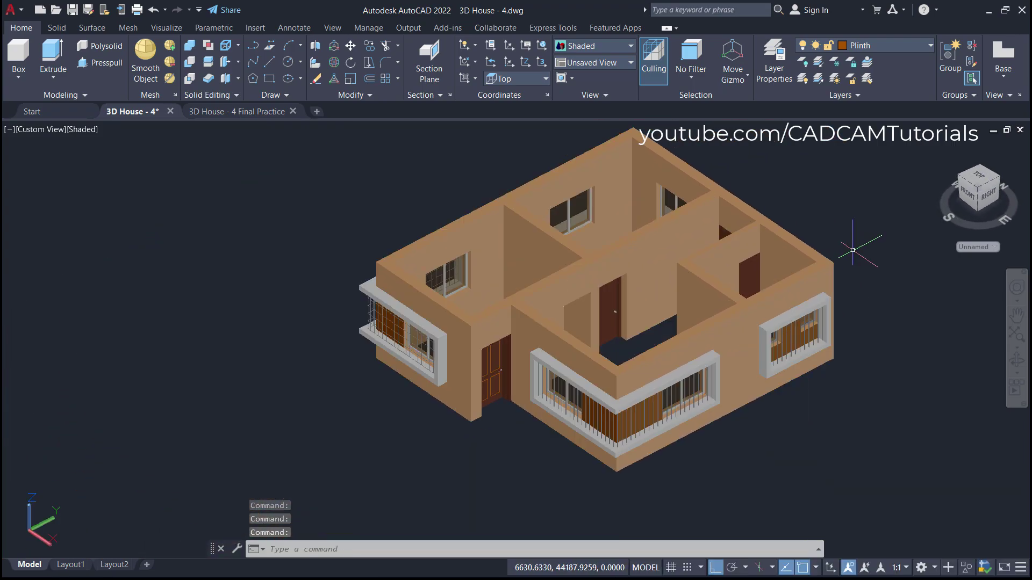
scroll(789, 329, "up", 1)
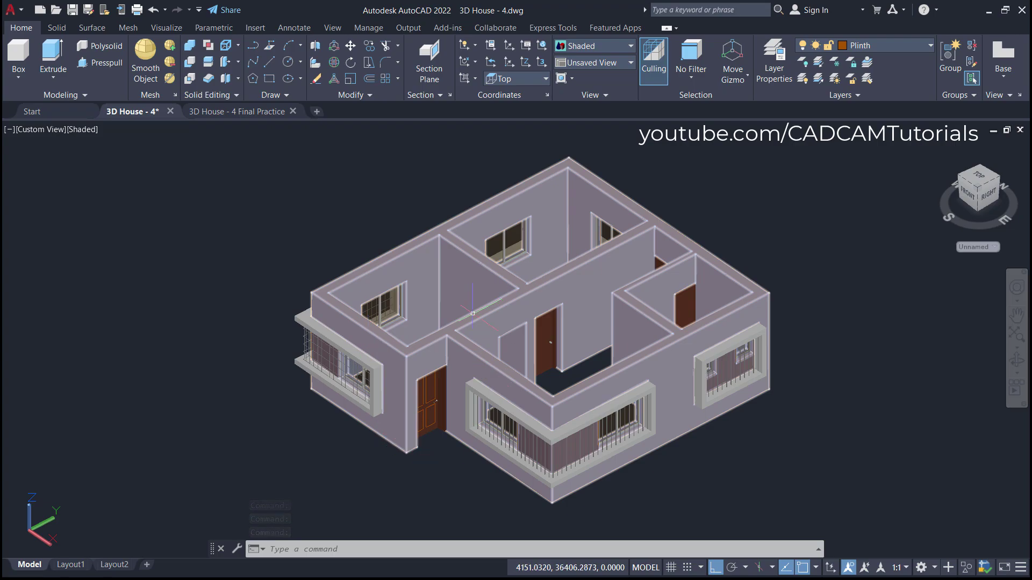
scroll(466, 266, "up", 2)
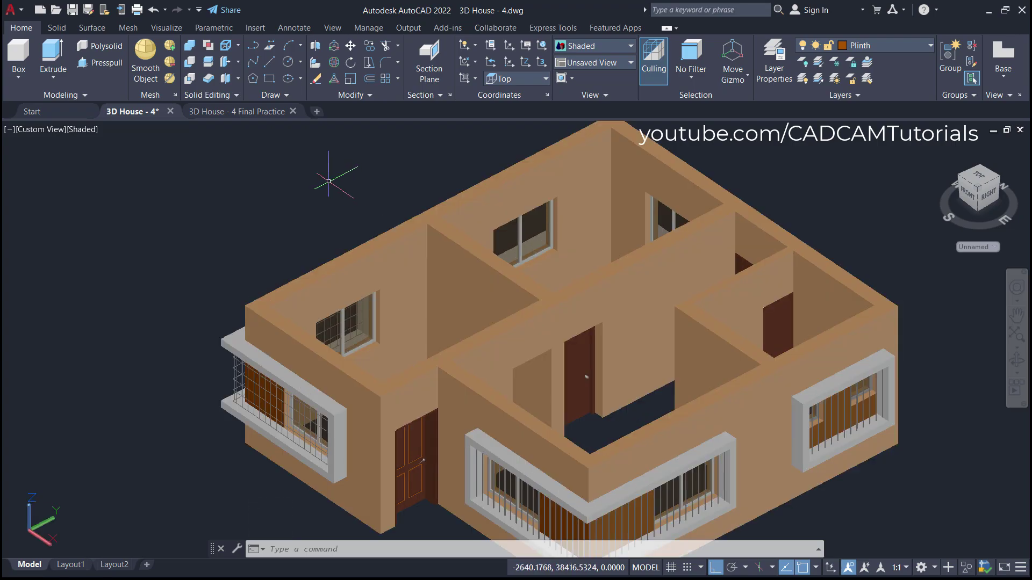
left_click(208, 63)
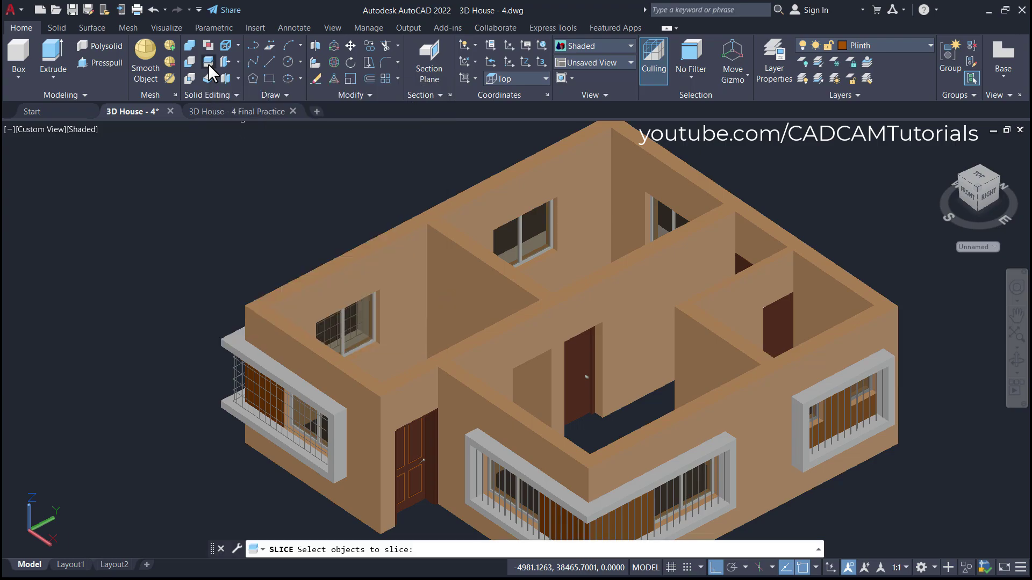
left_click(465, 292)
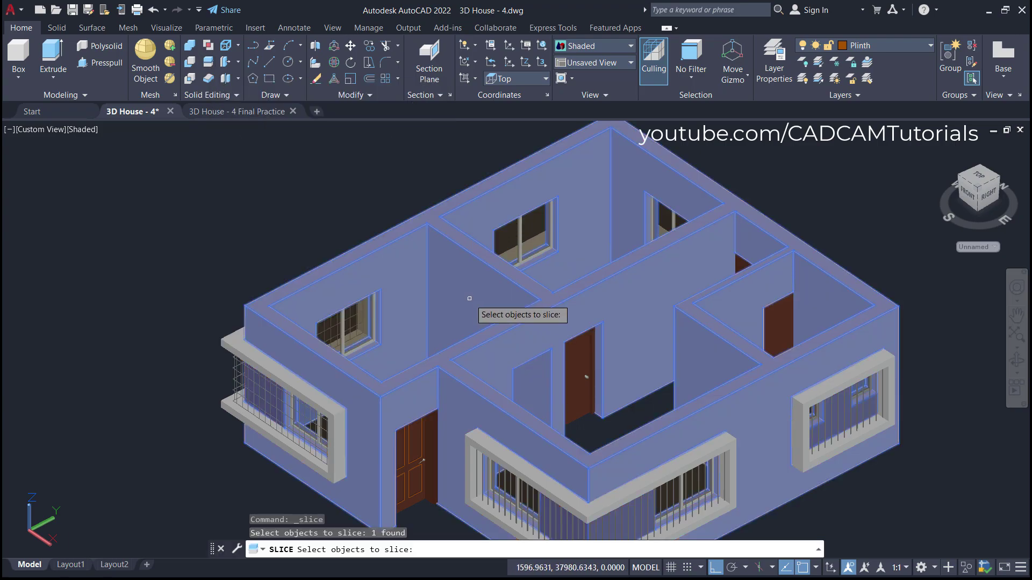
key("Return")
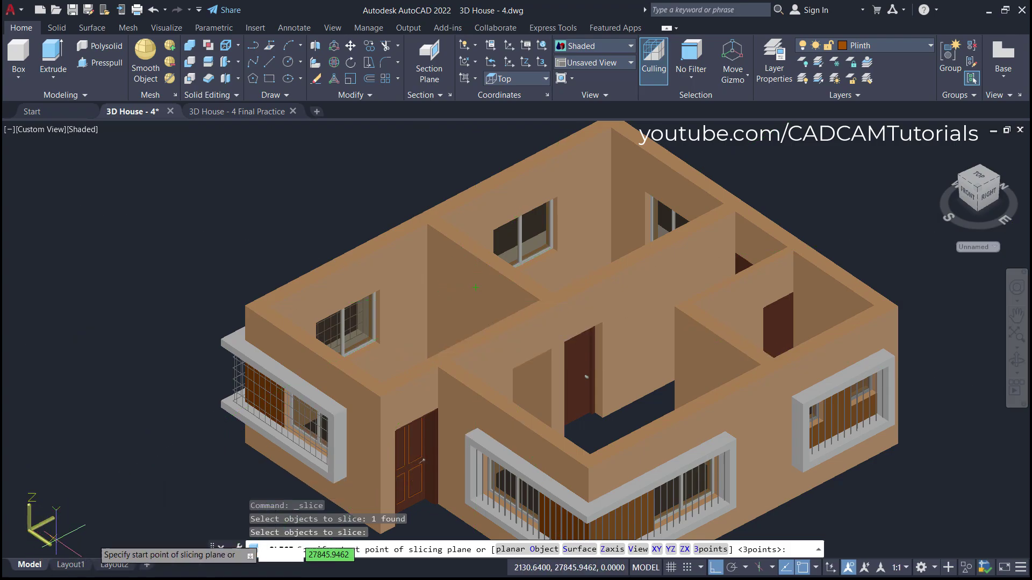
Cut the walls along a ZX plane through the wall's end, keeping both sides.
left_click(684, 550)
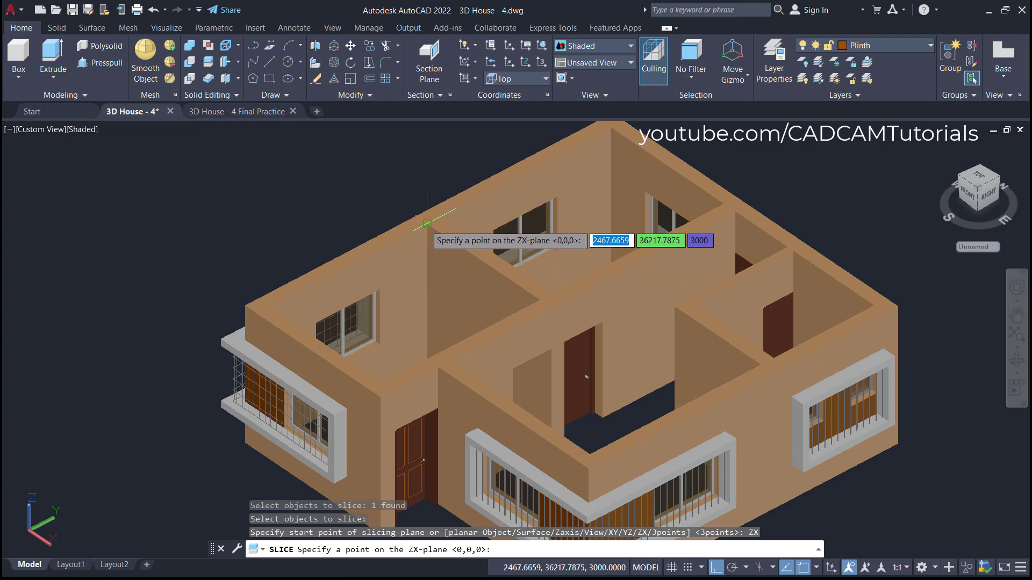
left_click(427, 223)
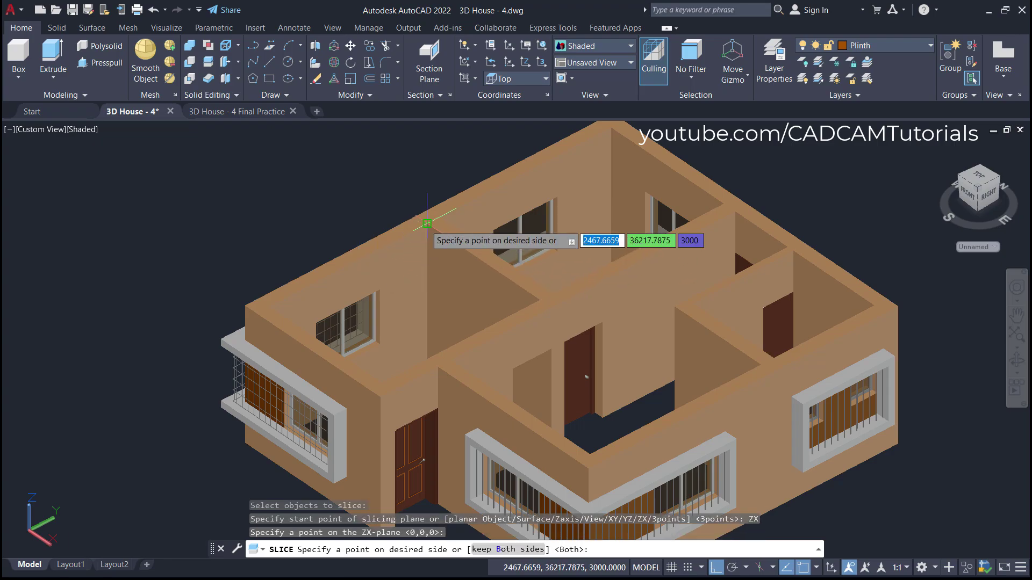
left_click(495, 549)
middle_click_drag(346, 268, 290, 215)
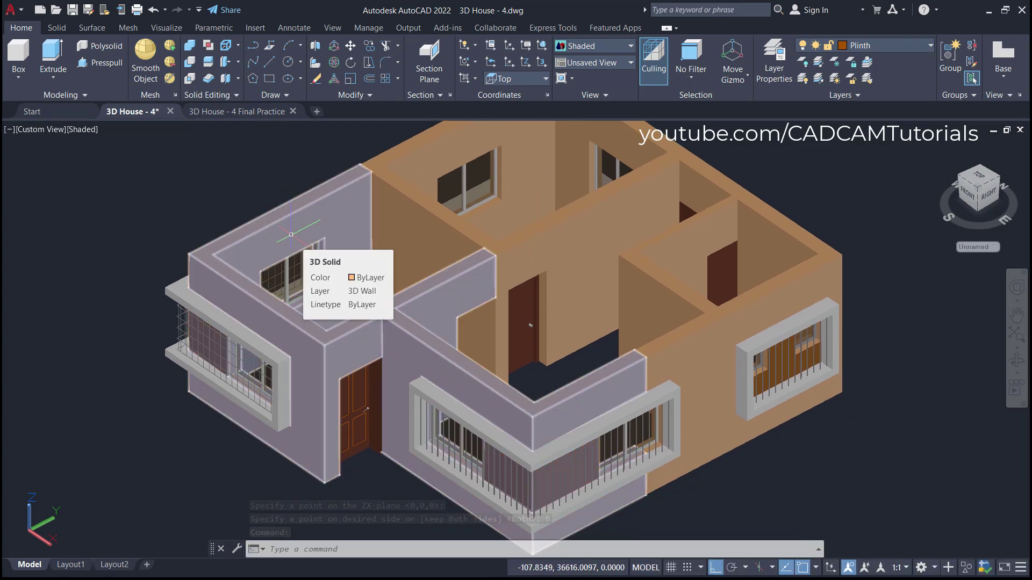
scroll(376, 301, "down", 2)
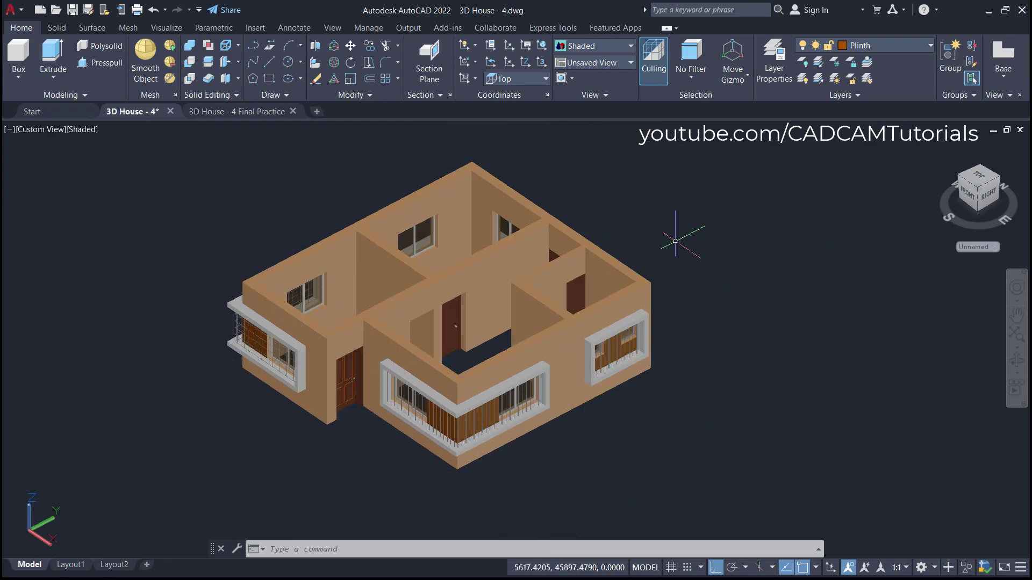
middle_click_drag(421, 301, 329, 322)
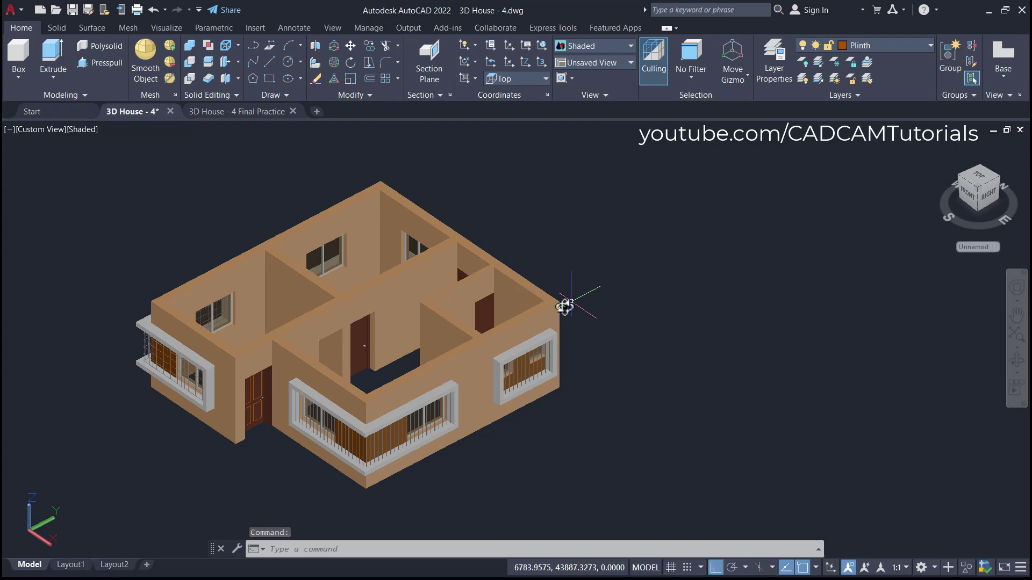
Move the right half of the house (39 objects) off to the right and zoom in.
middle_click_drag(565, 301, 483, 267, "shift")
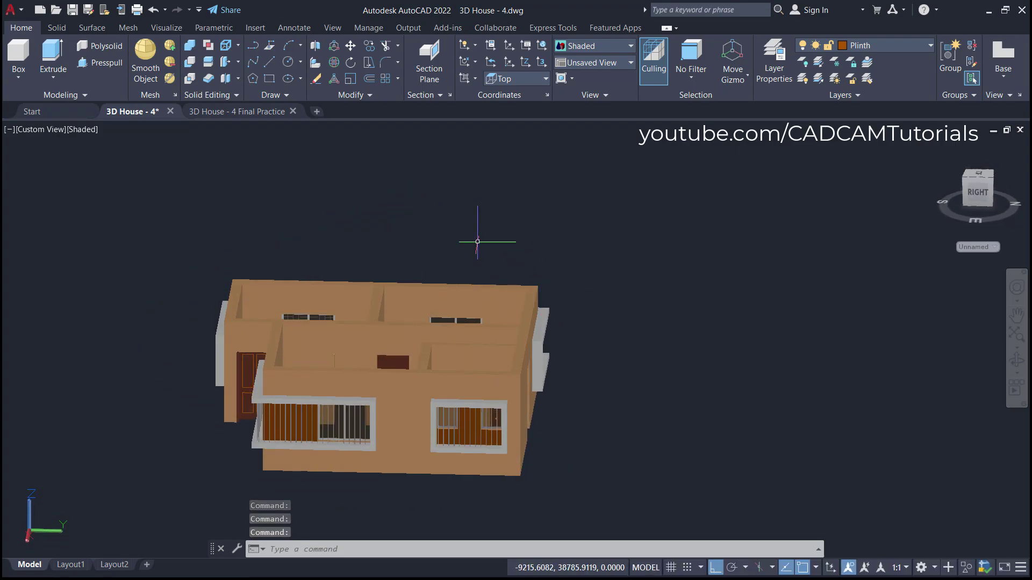
left_click(350, 45)
left_click(602, 231)
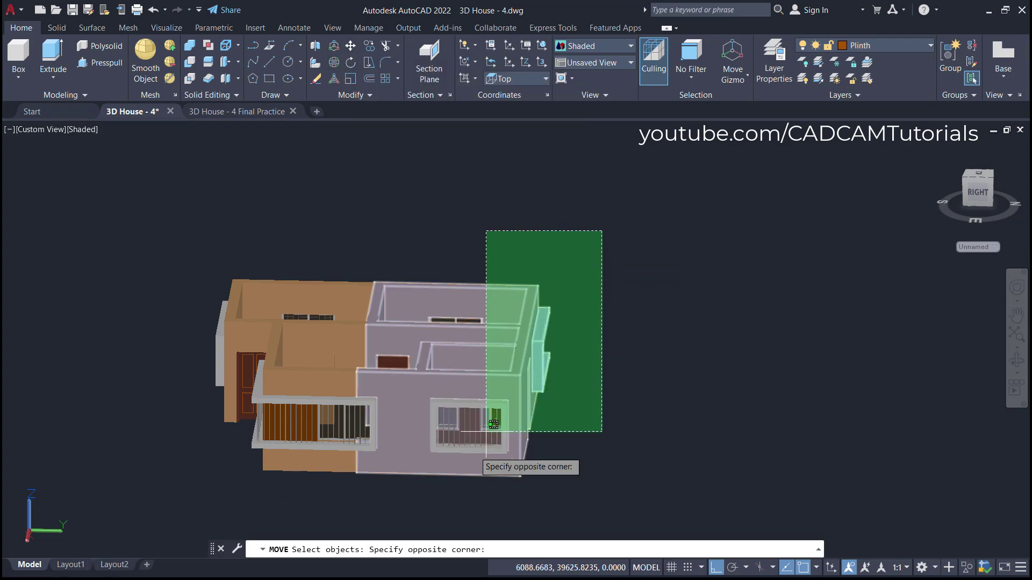
left_click(397, 491)
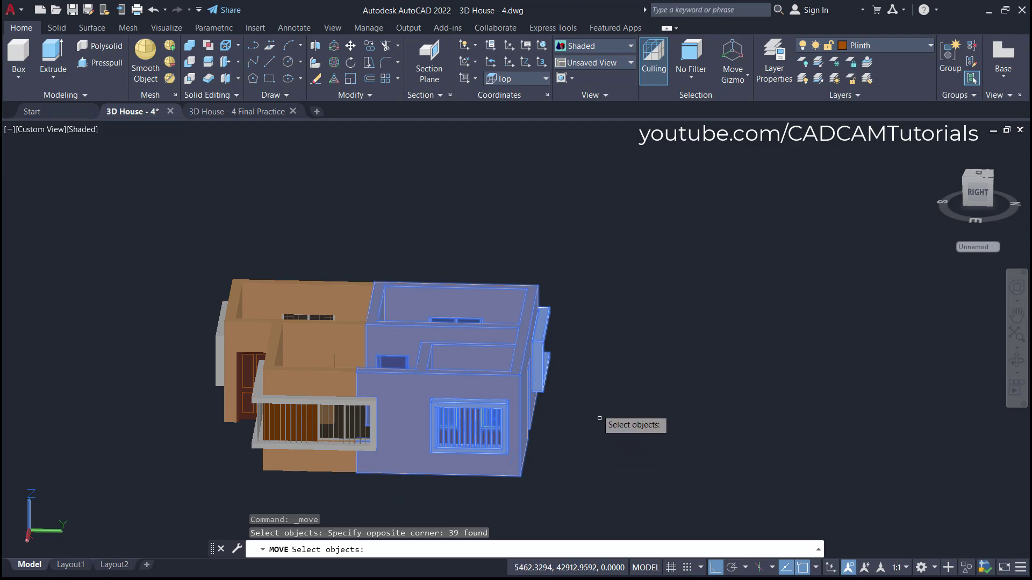
key("Return")
left_click(568, 410)
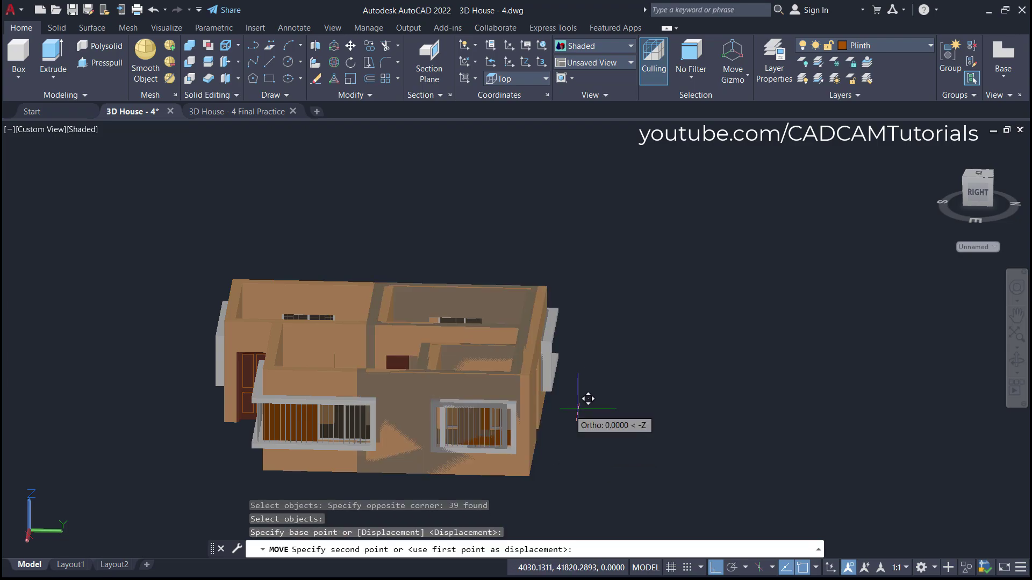
left_click(843, 393)
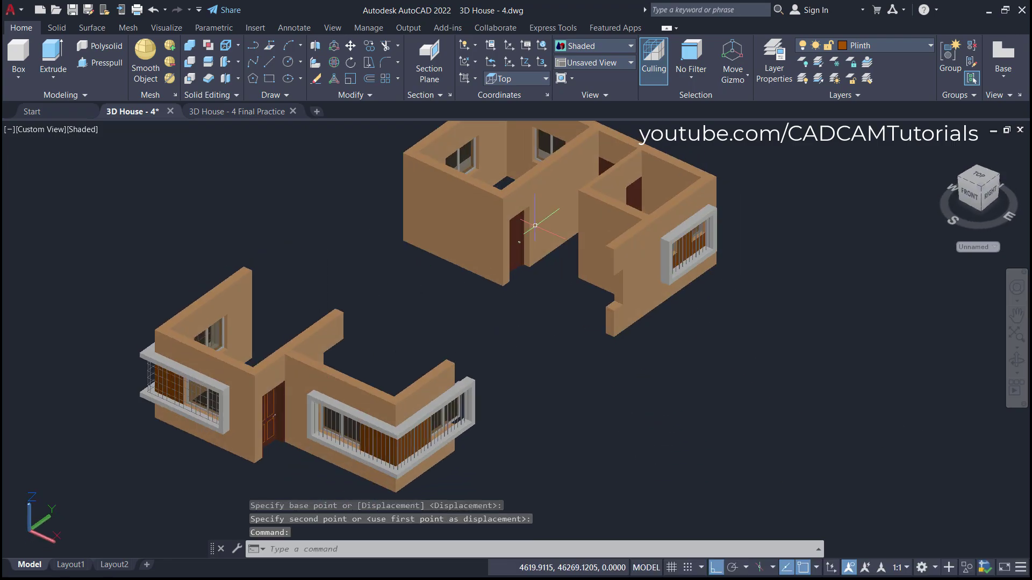
scroll(440, 426, "up", 3)
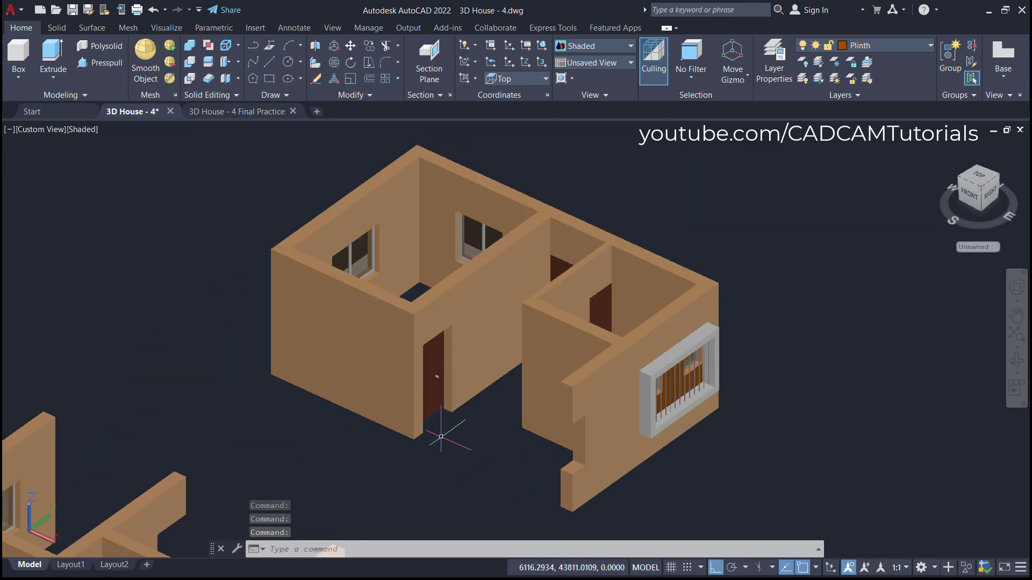
middle_click_drag(476, 414, 474, 434)
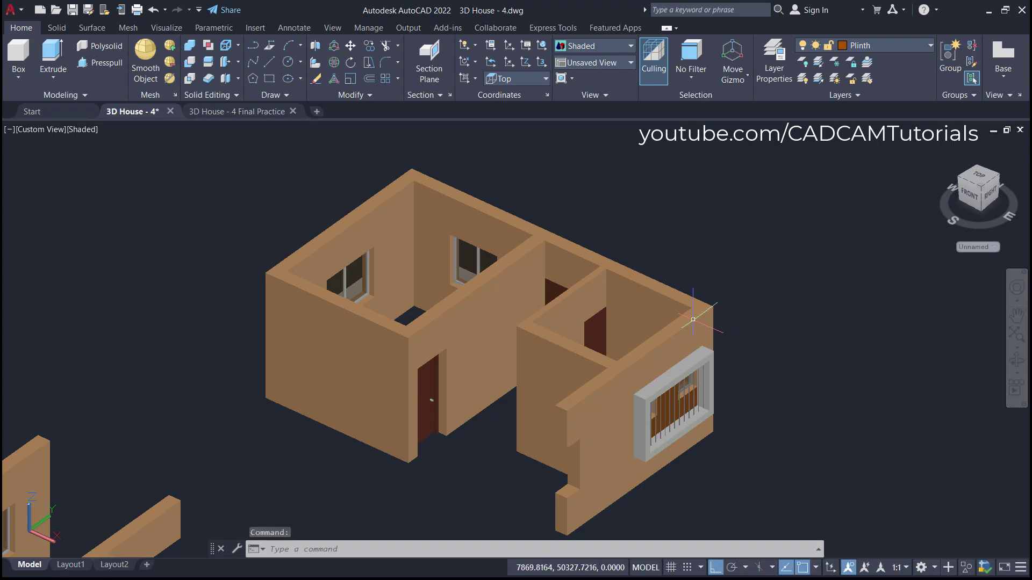
scroll(561, 256, "up", 2)
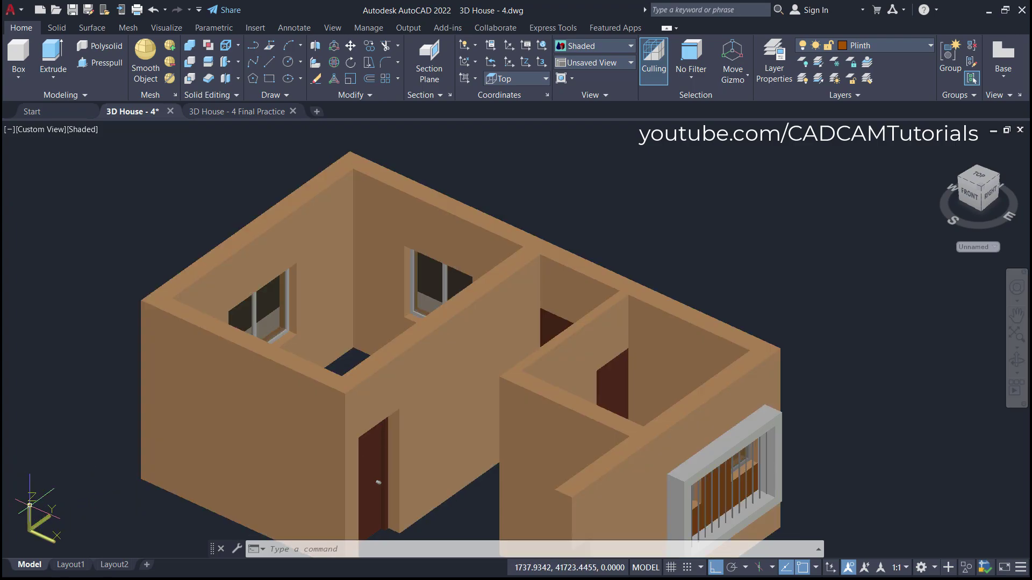
Slice the walls along a YZ plane at the inner wall corner, keeping both halves.
left_click(208, 62)
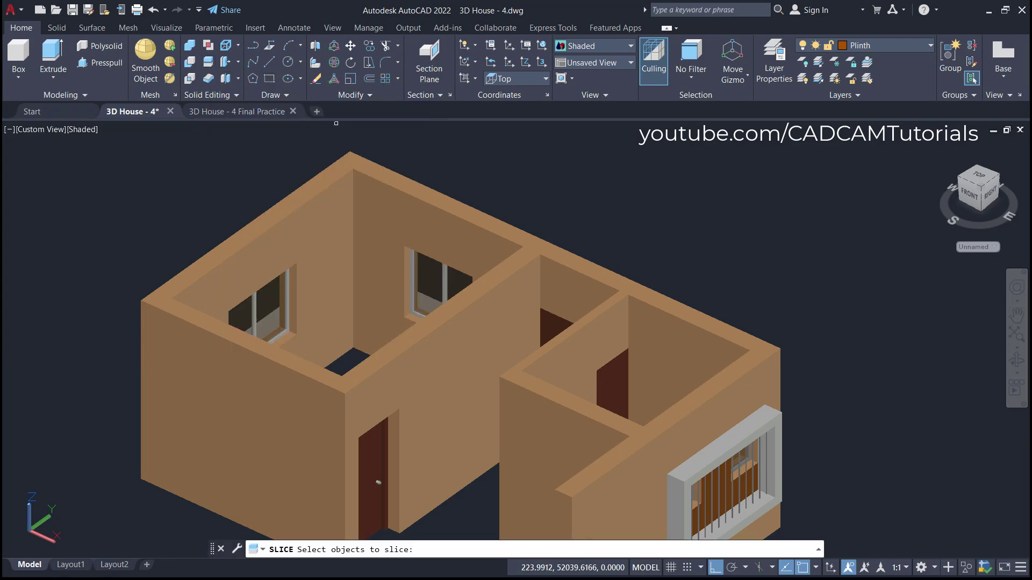
left_click(482, 327)
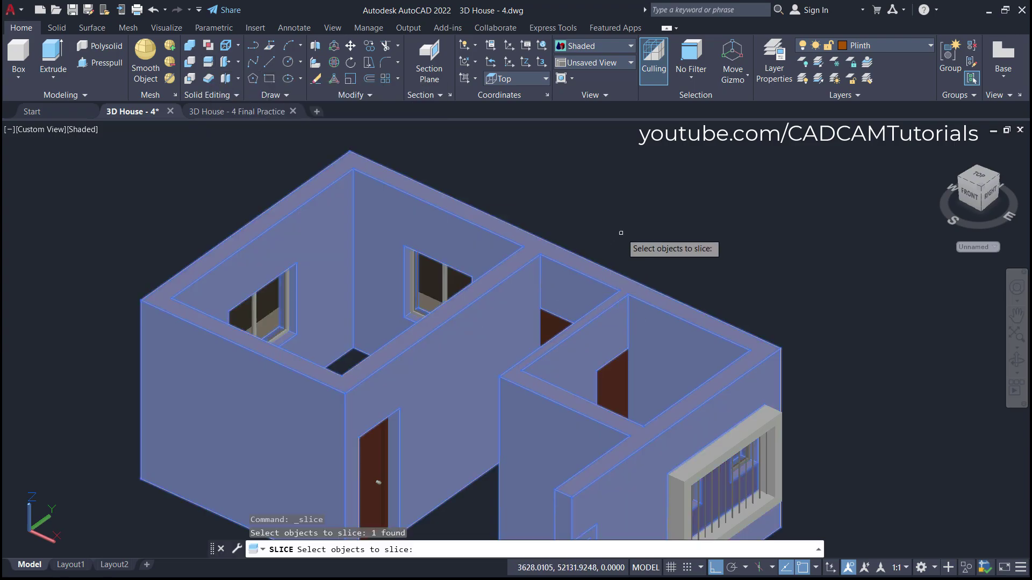
key("Return")
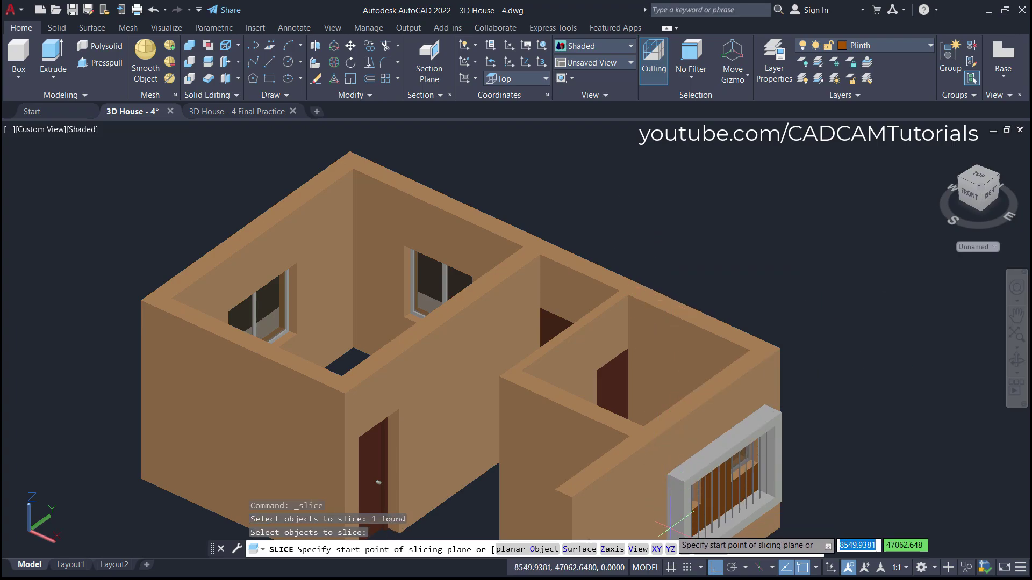
left_click(671, 550)
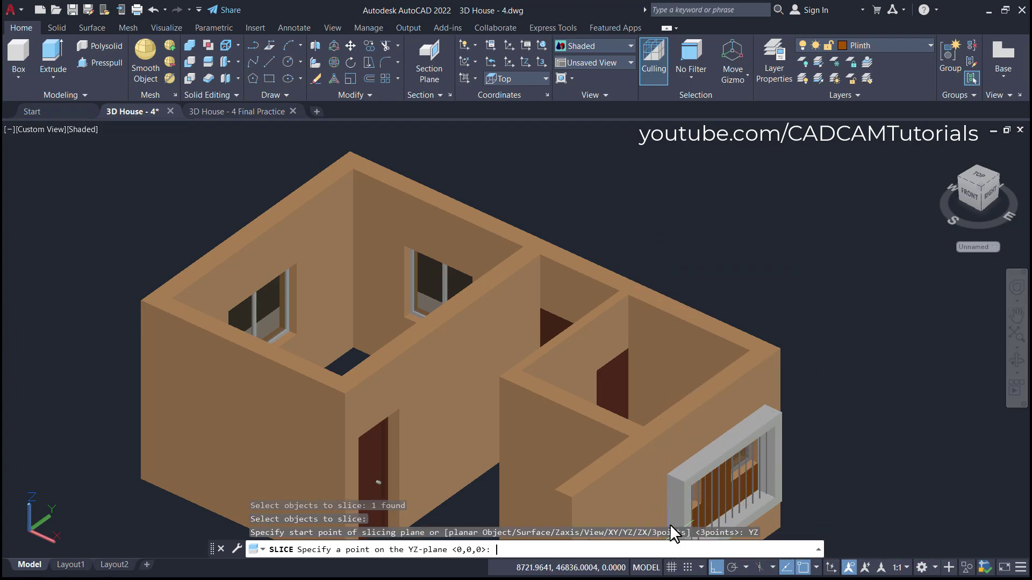
left_click(540, 254)
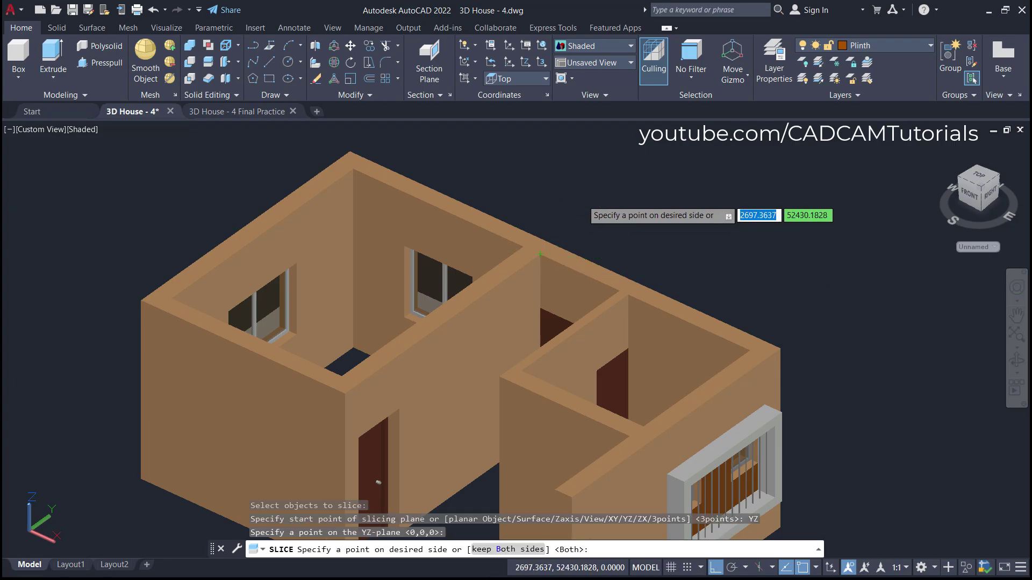
right_click(583, 201)
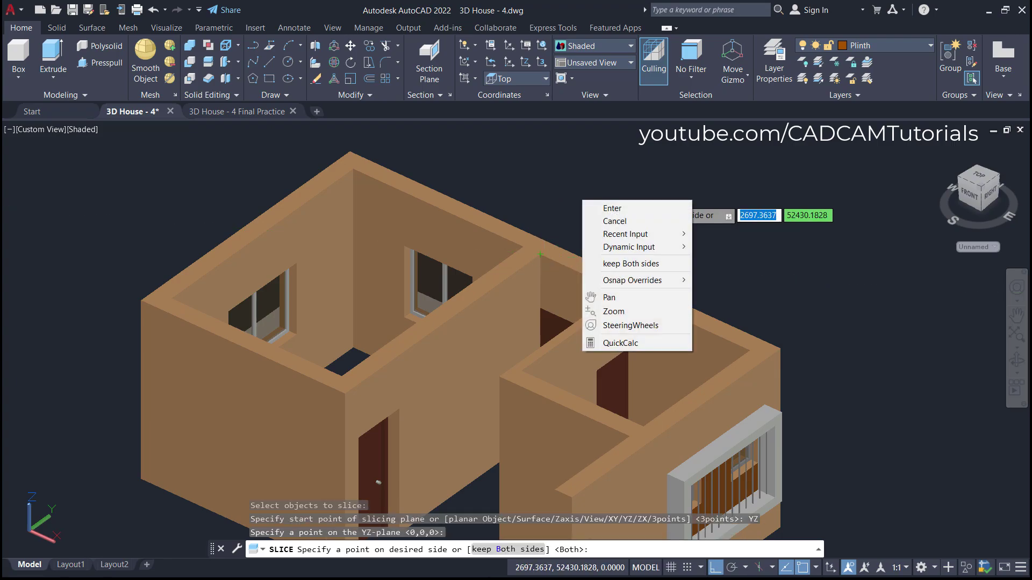
left_click(630, 263)
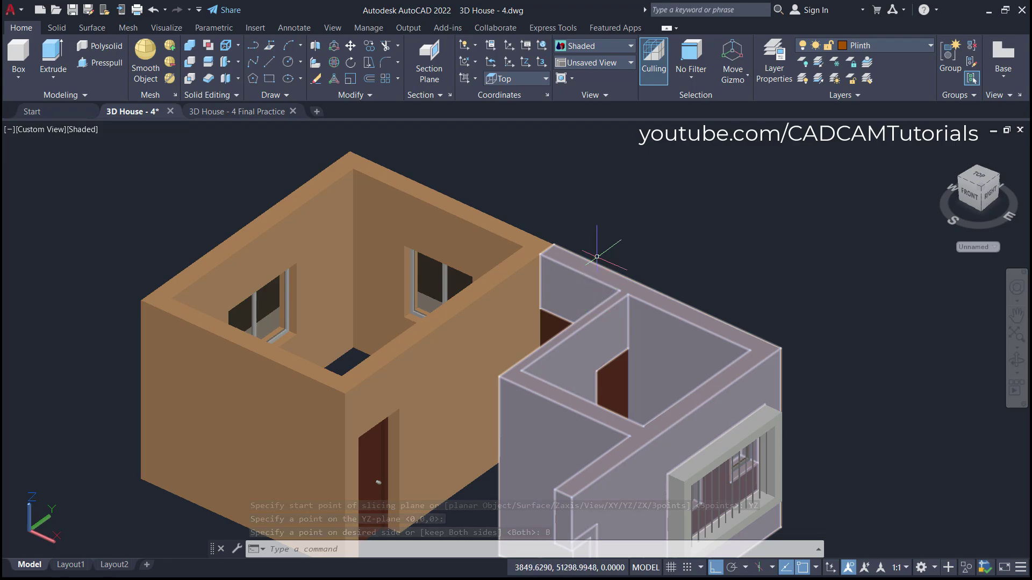
scroll(597, 257, "down", 5)
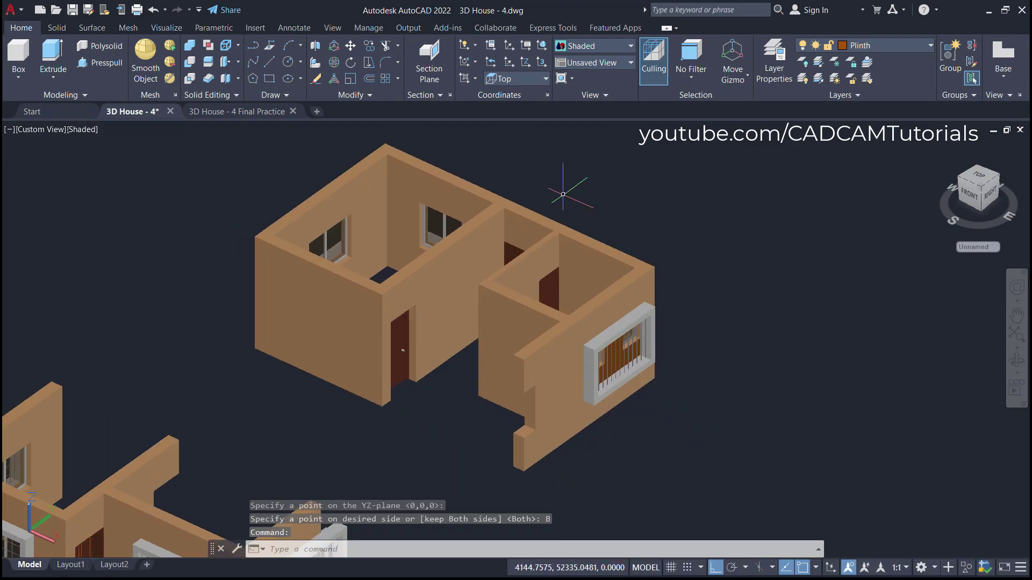
scroll(679, 419, "up", 2)
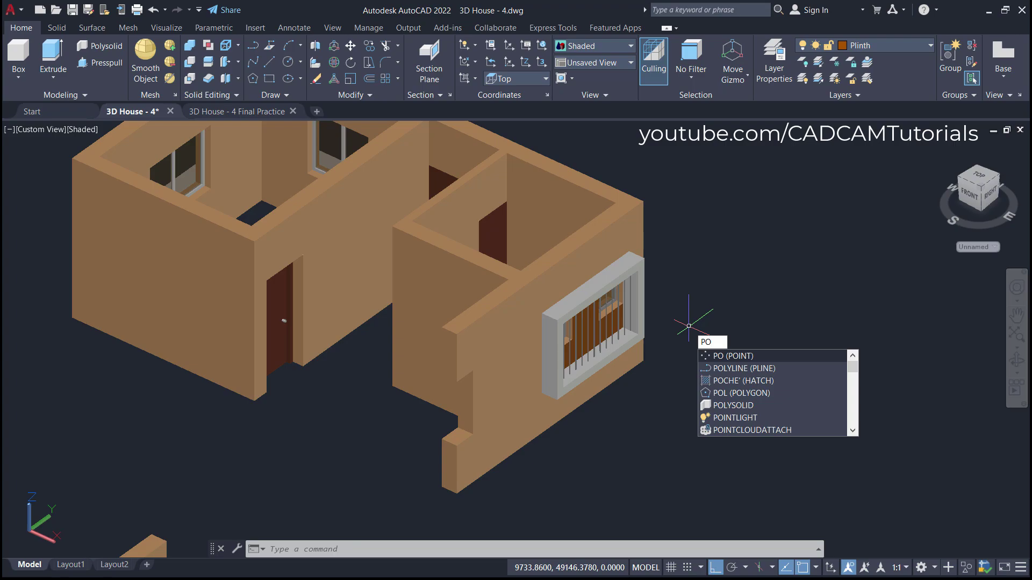
Place a point at the window frame corner.
key("Return")
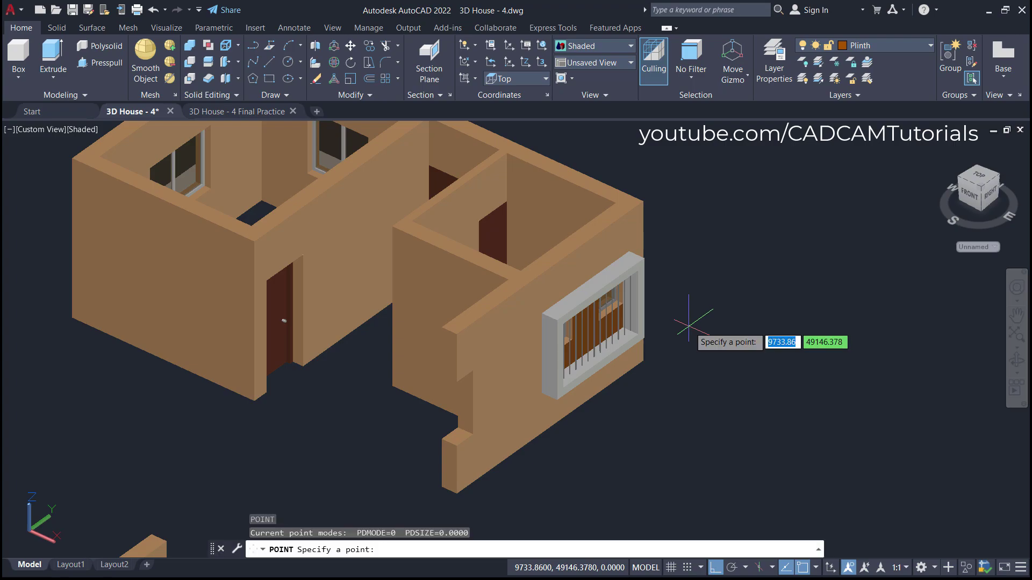
left_click(644, 361)
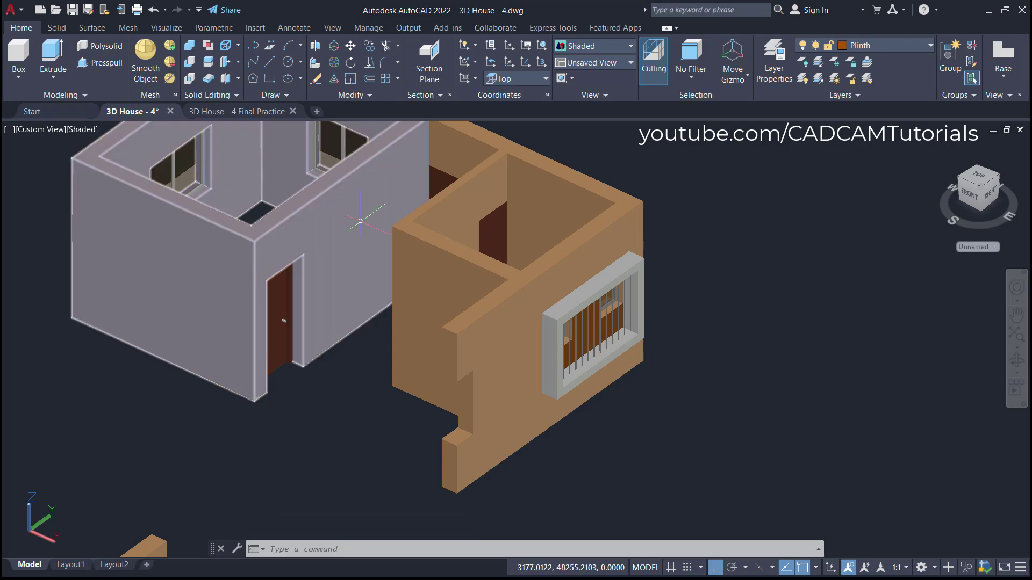
middle_click_drag(624, 436, 656, 457)
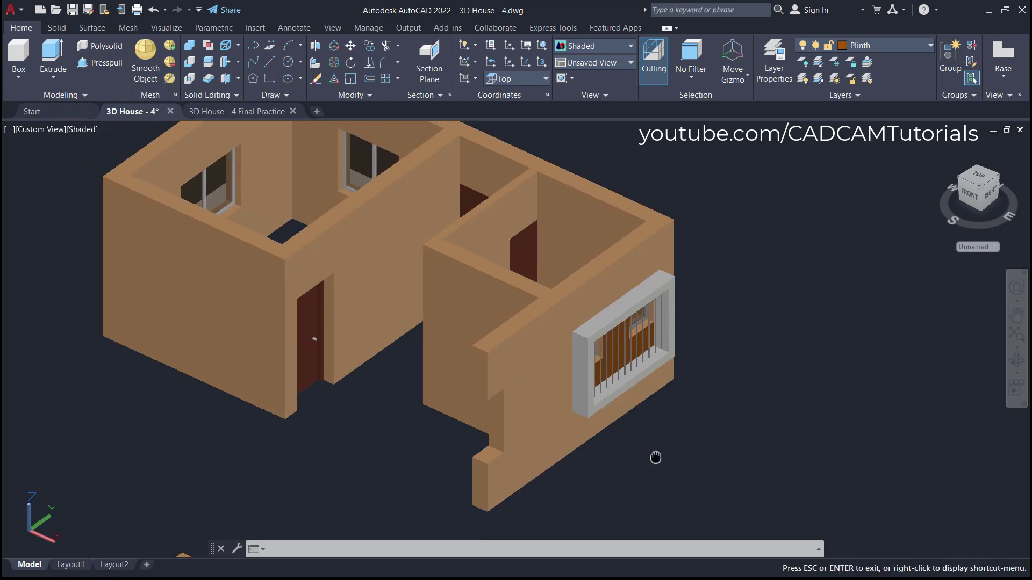
type("E")
key("Return")
key("Escape")
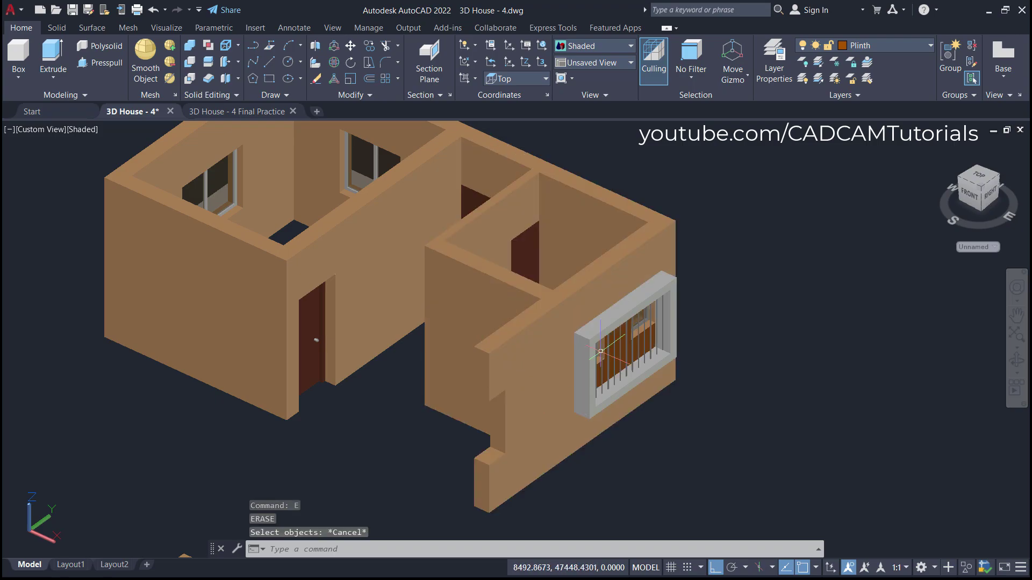
Erase the right room's walls, door and window.
type("E")
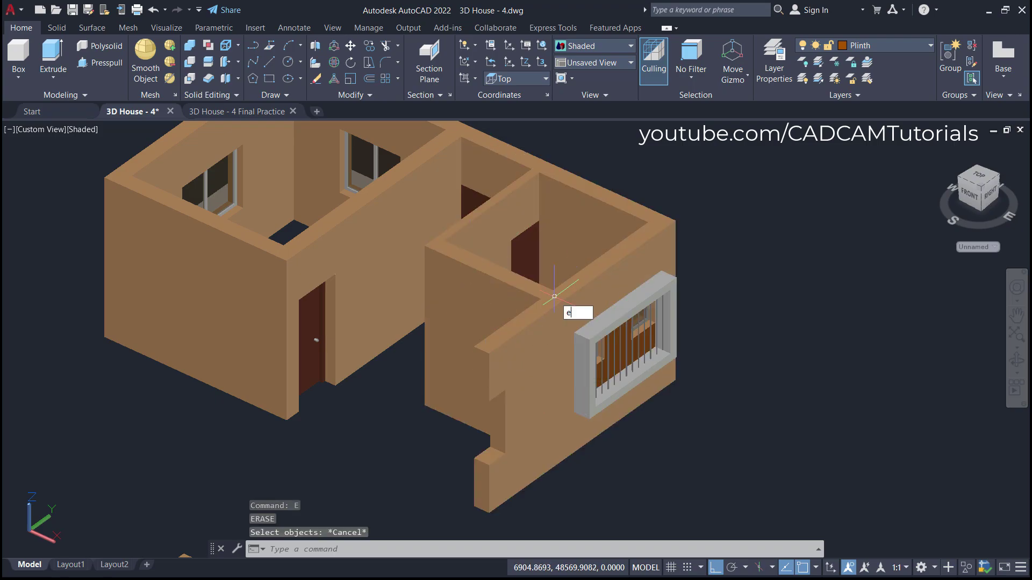
key("Return")
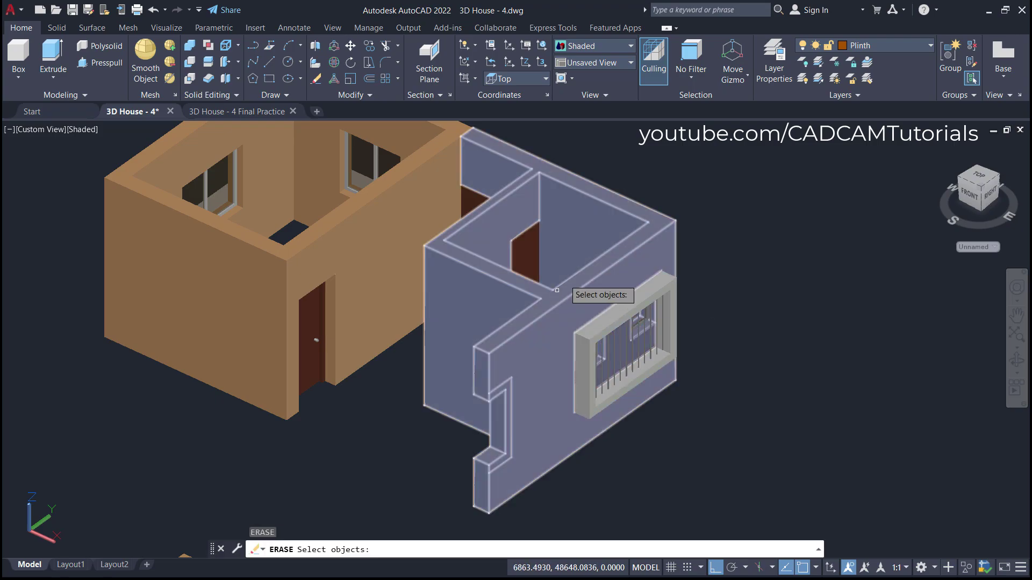
left_click(583, 157)
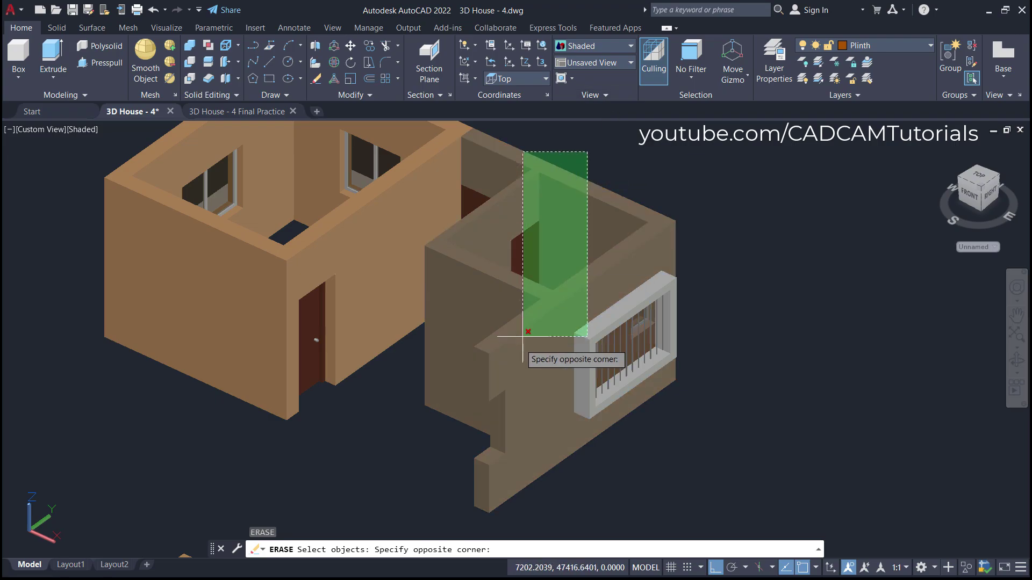
left_click(501, 416)
left_click(628, 434)
left_click(559, 274)
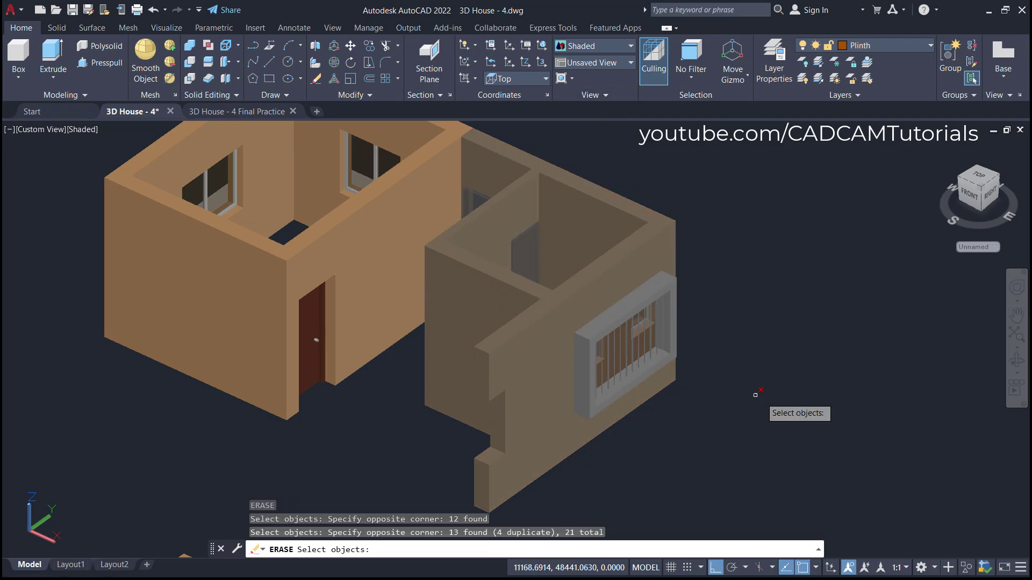
key("Return")
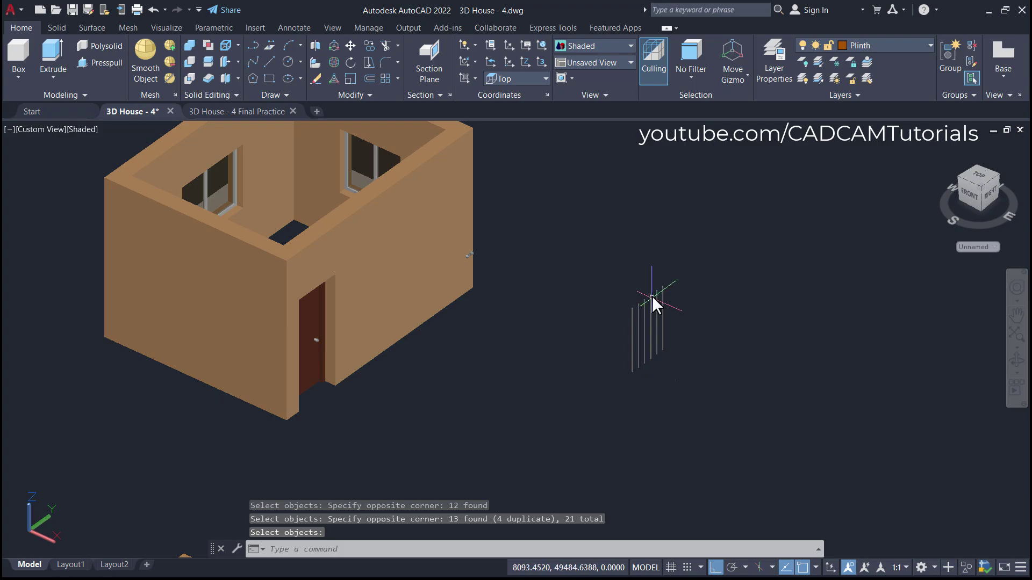
Erase the six leftover vertical window bars.
right_click(652, 298)
left_click(702, 328)
left_click(676, 271)
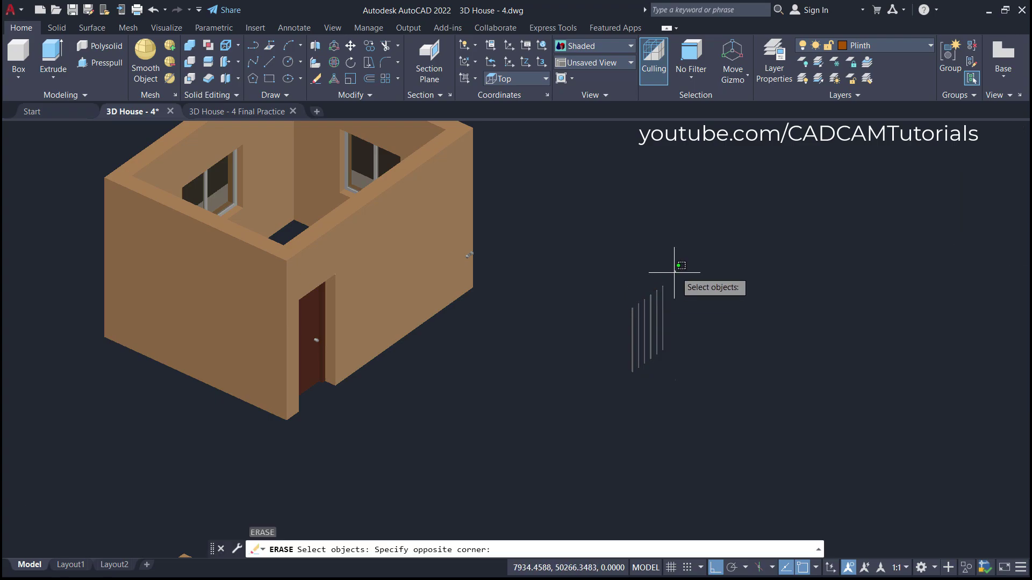
left_click(596, 324)
key("Return")
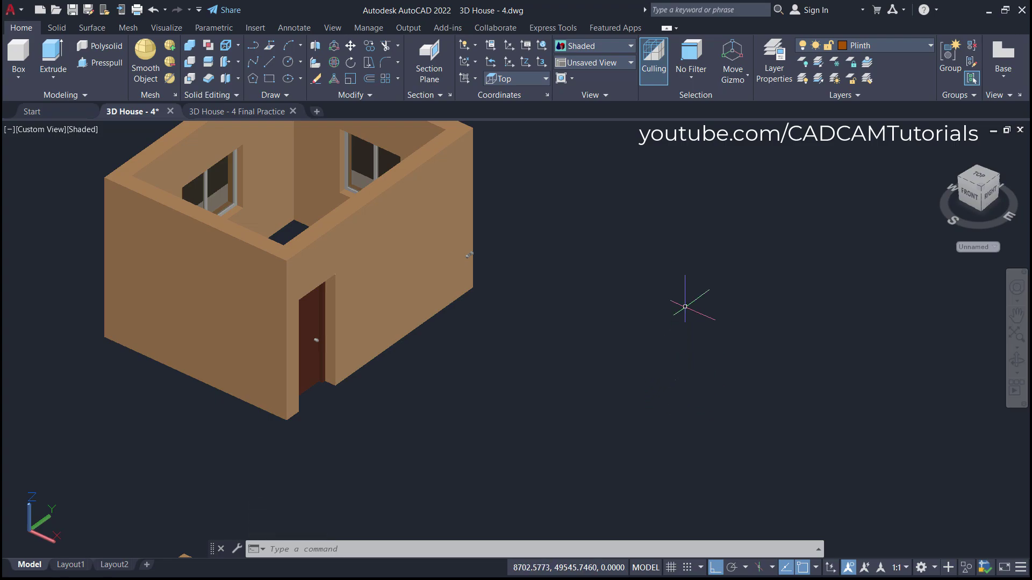
Set the point style to the circled box-with-cross marker at 5% of screen size.
type("dd")
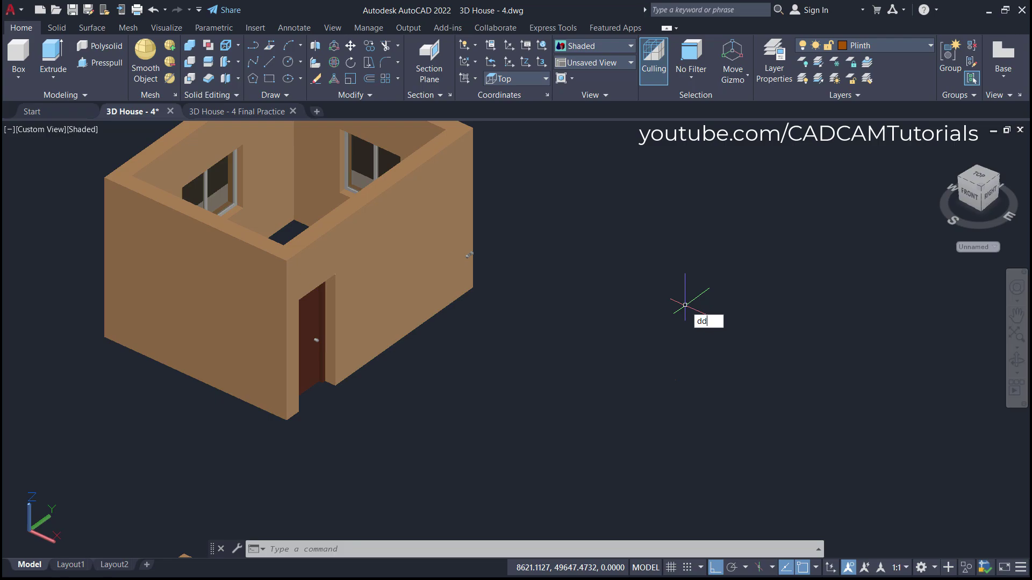
type("pt")
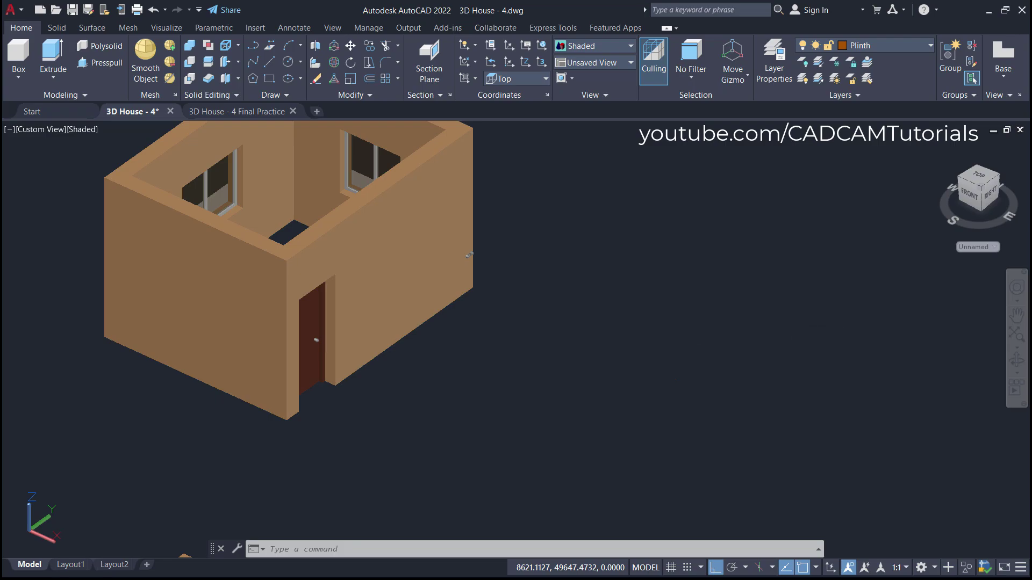
key("Return")
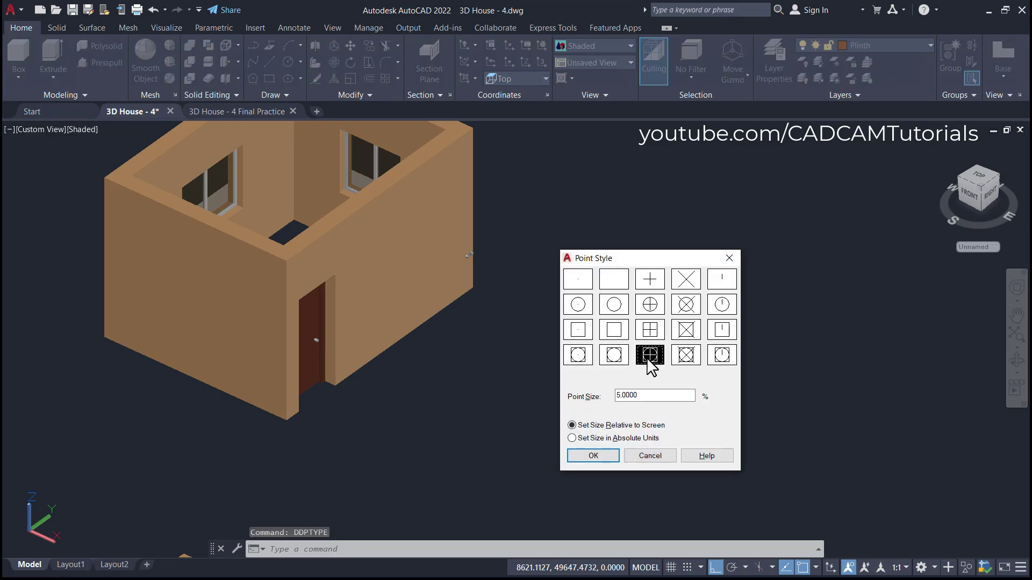
left_click(593, 456)
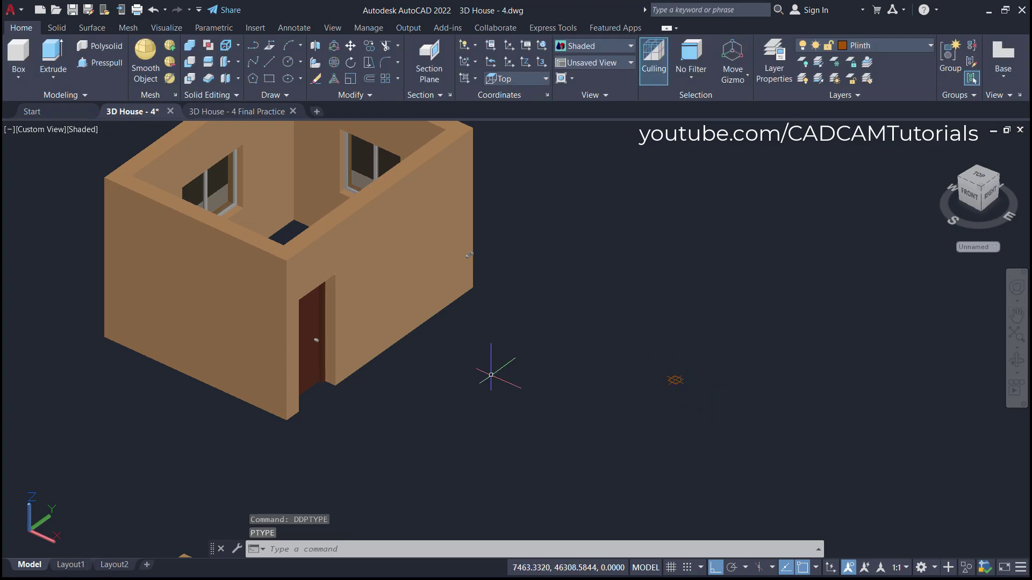
scroll(491, 374, "down", 3)
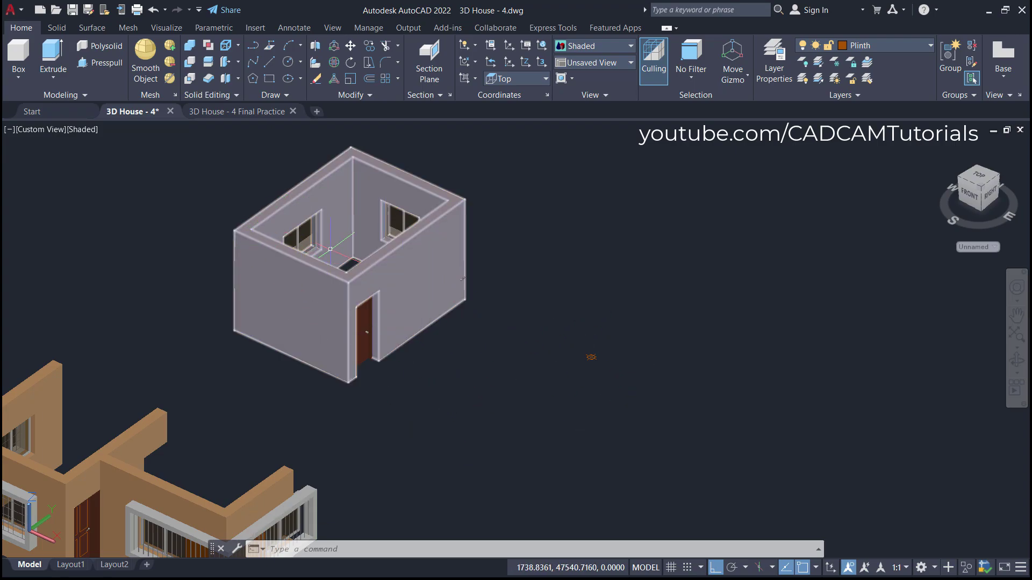
Select the room's 13 objects for MIRROR3D.
left_click(316, 47)
left_click(491, 130)
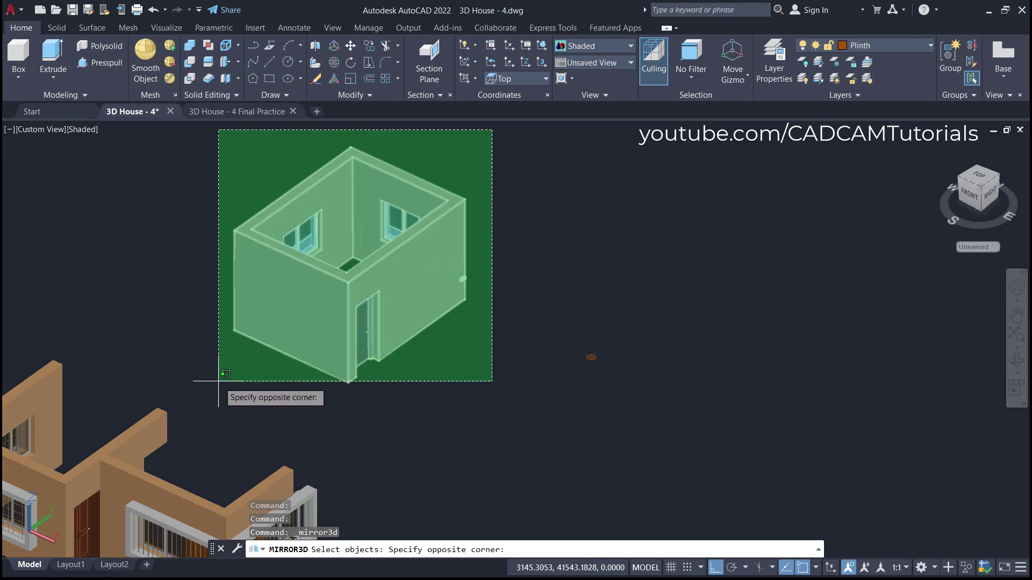
left_click(224, 393)
key("Return")
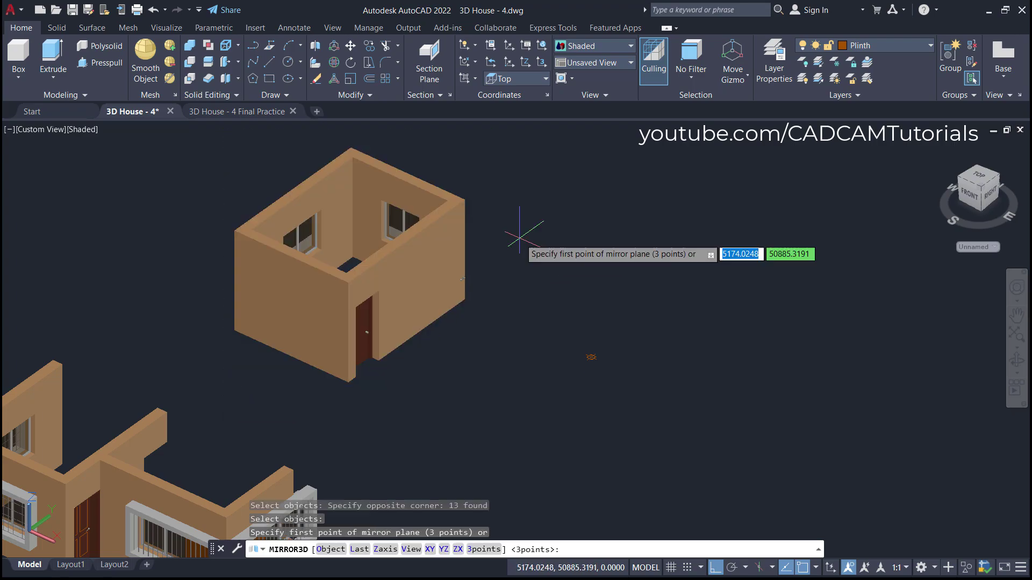
middle_click_drag(459, 343, 425, 318)
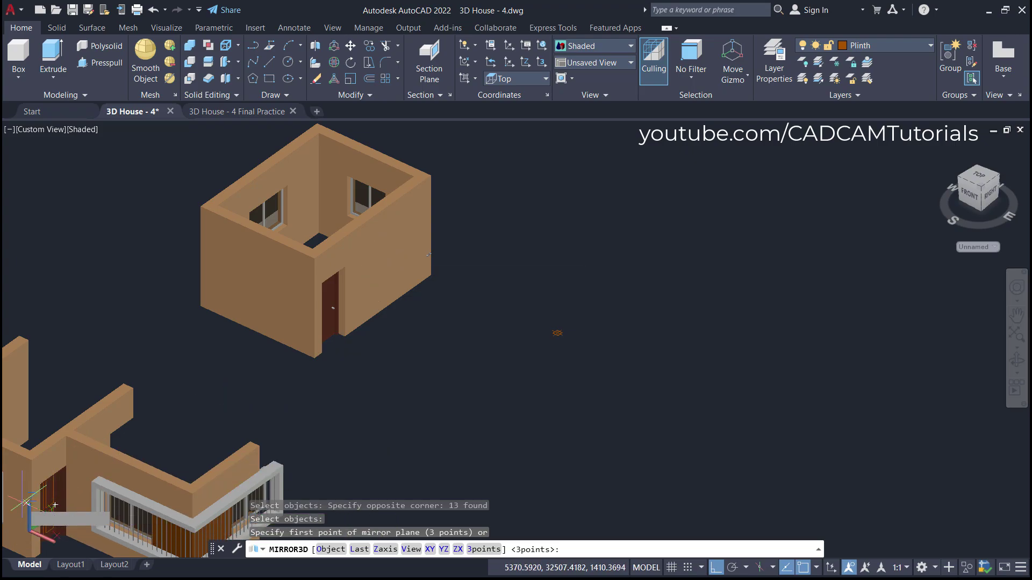
Mirror them across a YZ plane through the point node, keeping the original.
left_click(444, 549)
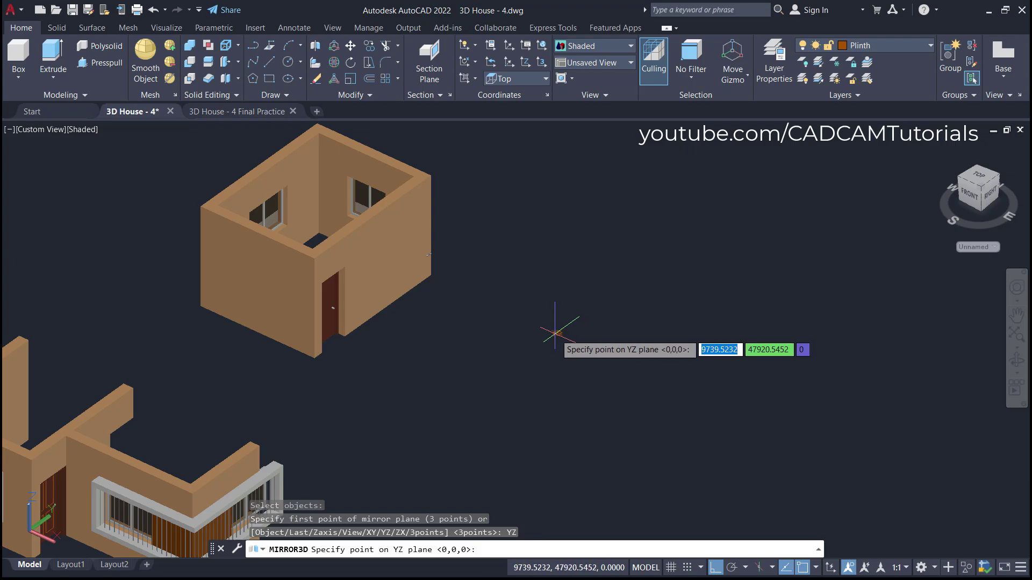
right_click(587, 234, "shift")
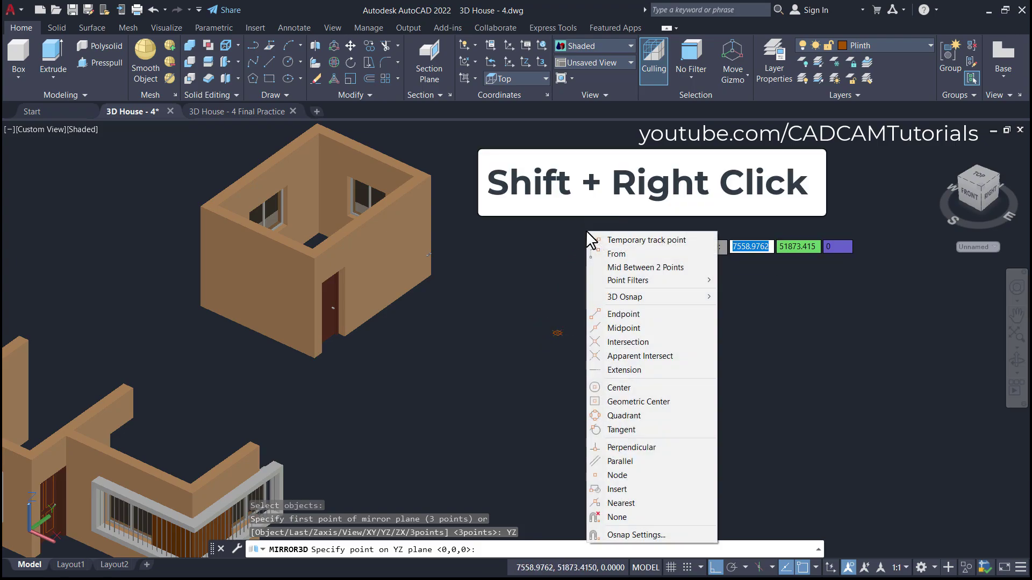
left_click(610, 476)
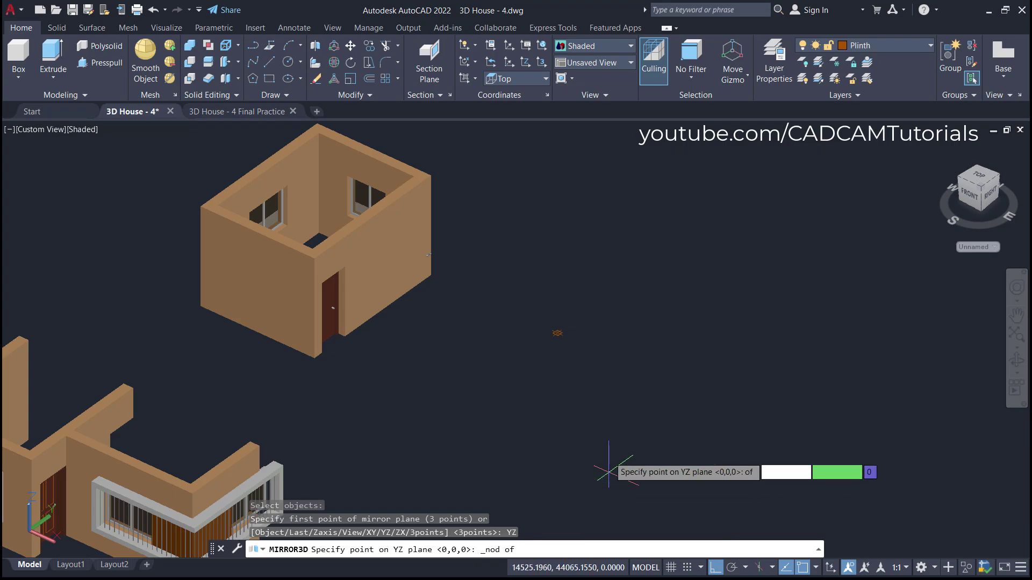
left_click(557, 333)
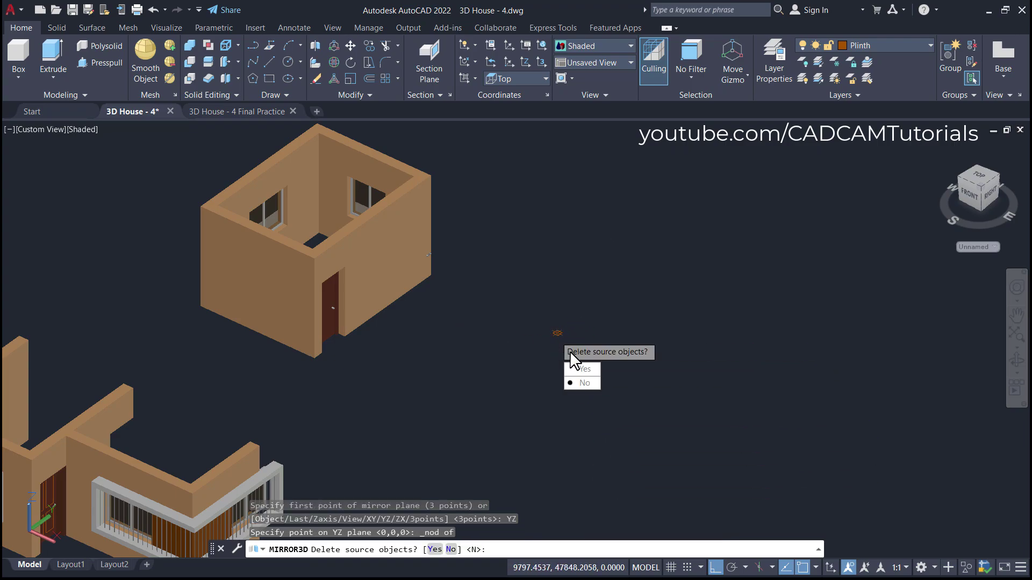
left_click(582, 382)
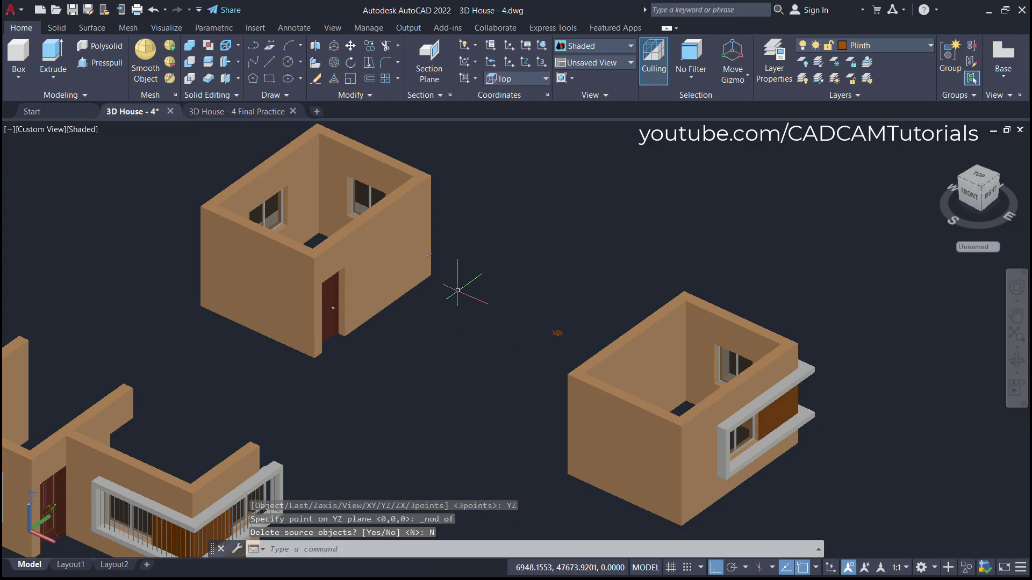
middle_click_drag(683, 330, 651, 290)
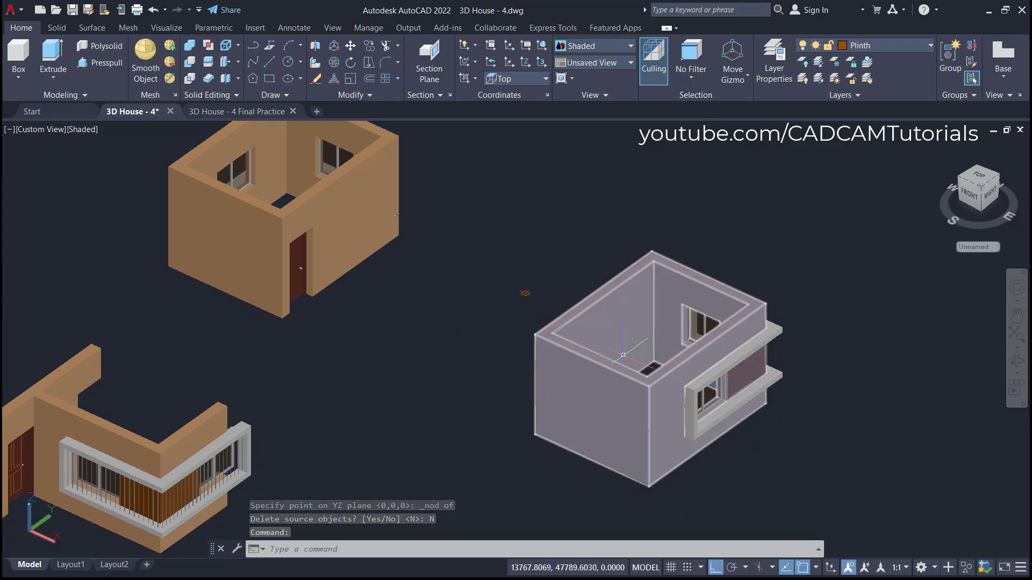
middle_click_drag(693, 387, 613, 350, "shift")
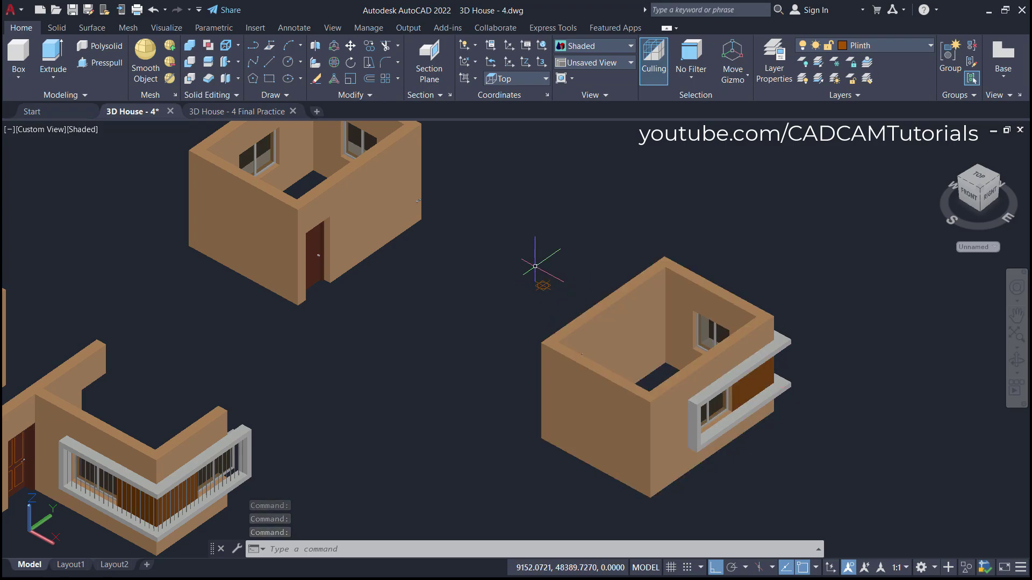
Move the mirrored room from its corner onto the point marker, node-snapped with ortho off.
left_click(350, 45)
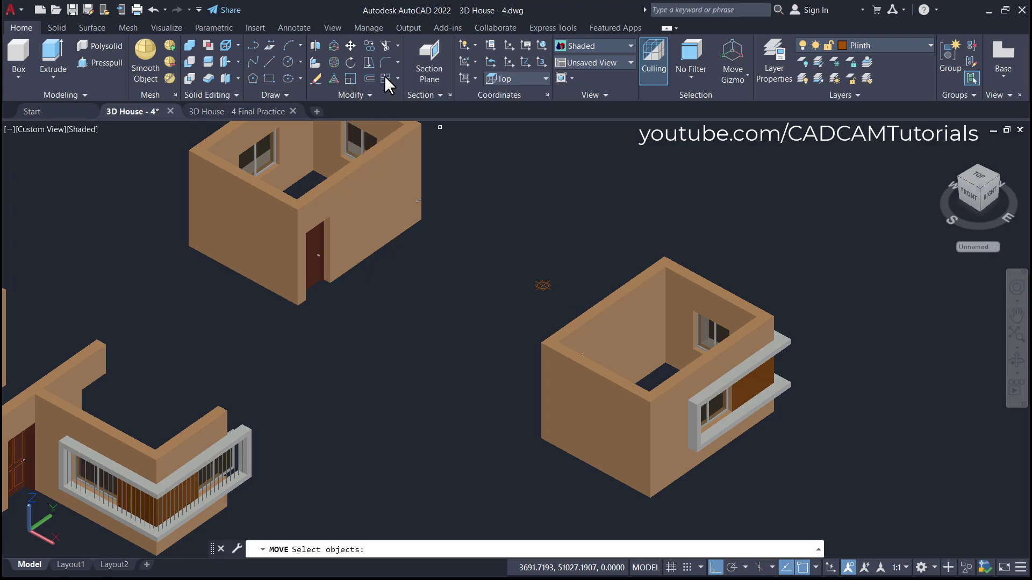
left_click(825, 256)
left_click(597, 486)
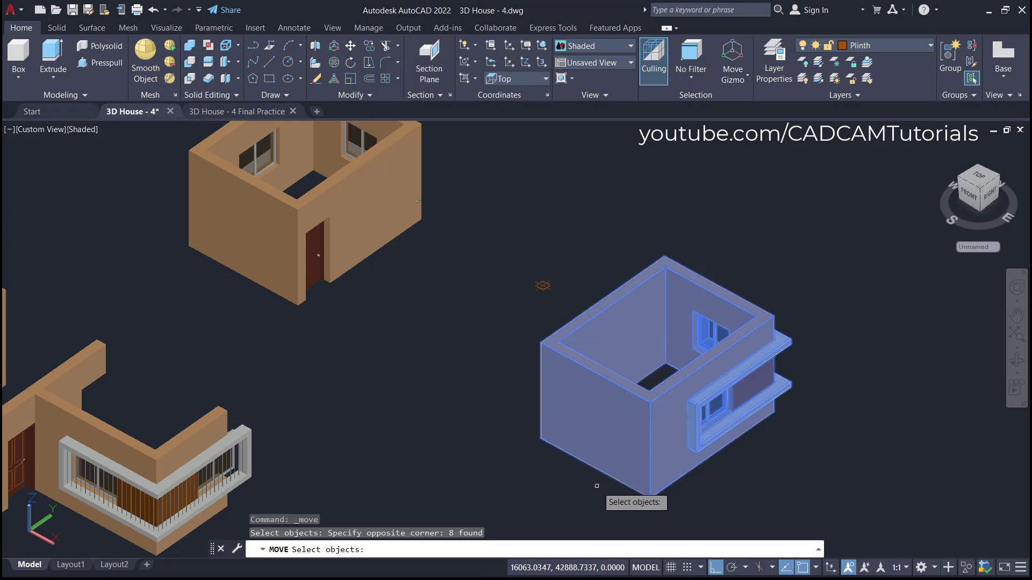
left_click(476, 344)
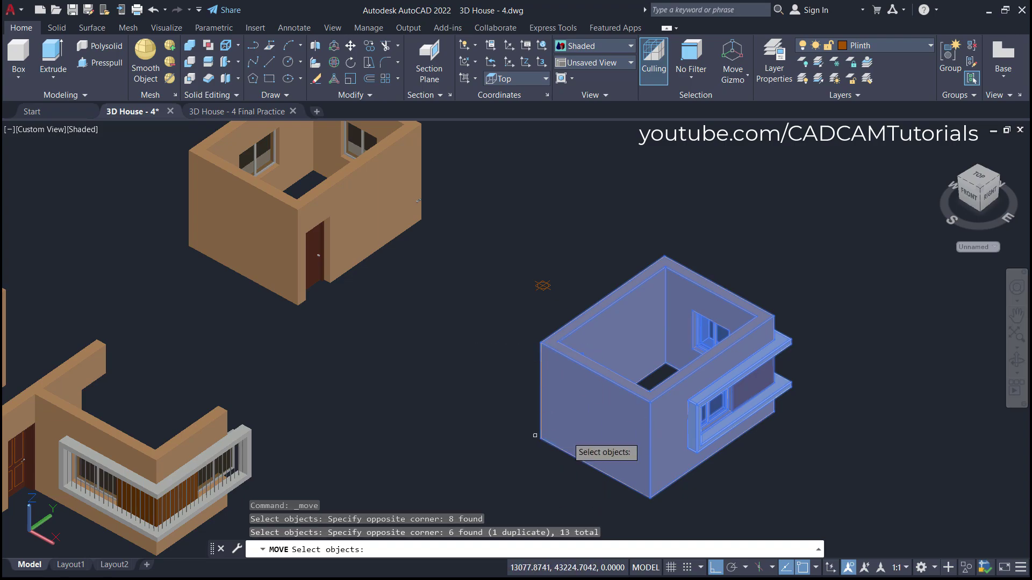
key("Return")
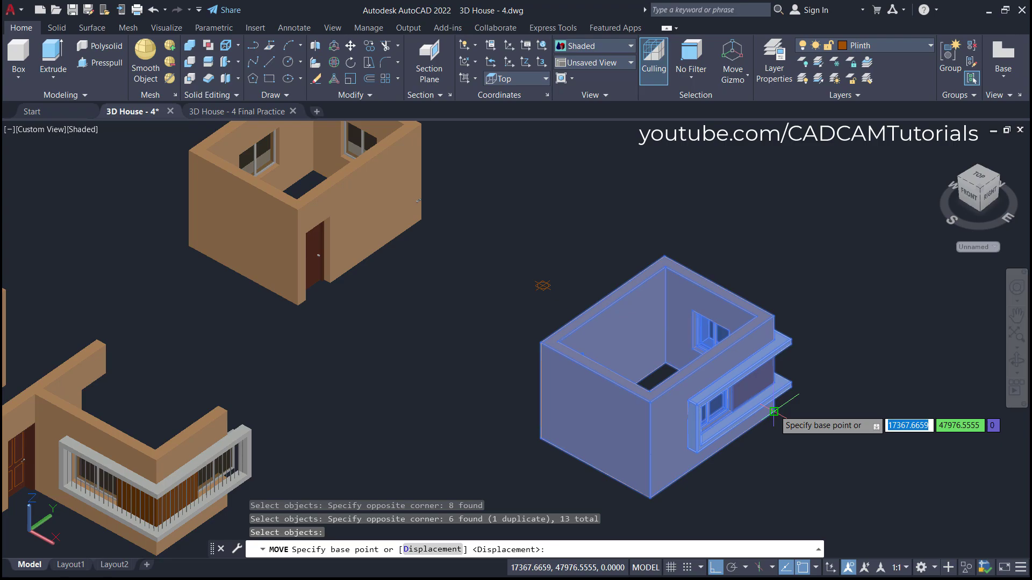
left_click(774, 412)
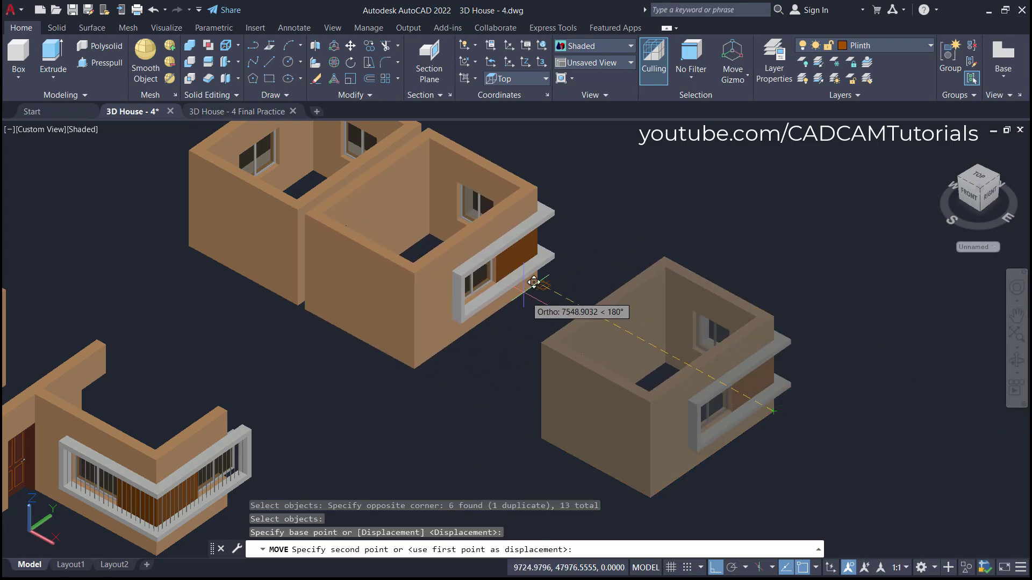
key("F8")
right_click(570, 237, "shift")
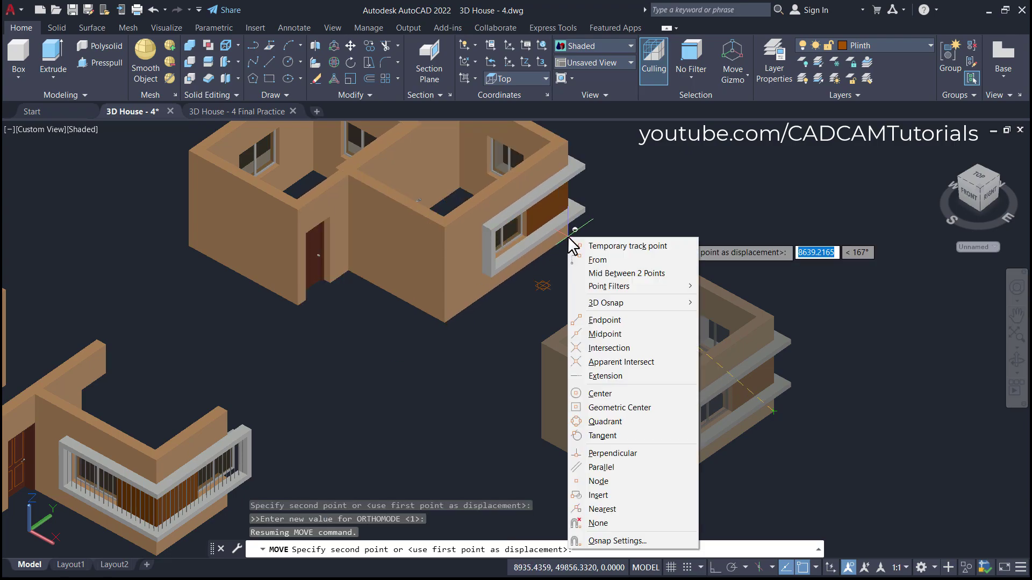
left_click(598, 481)
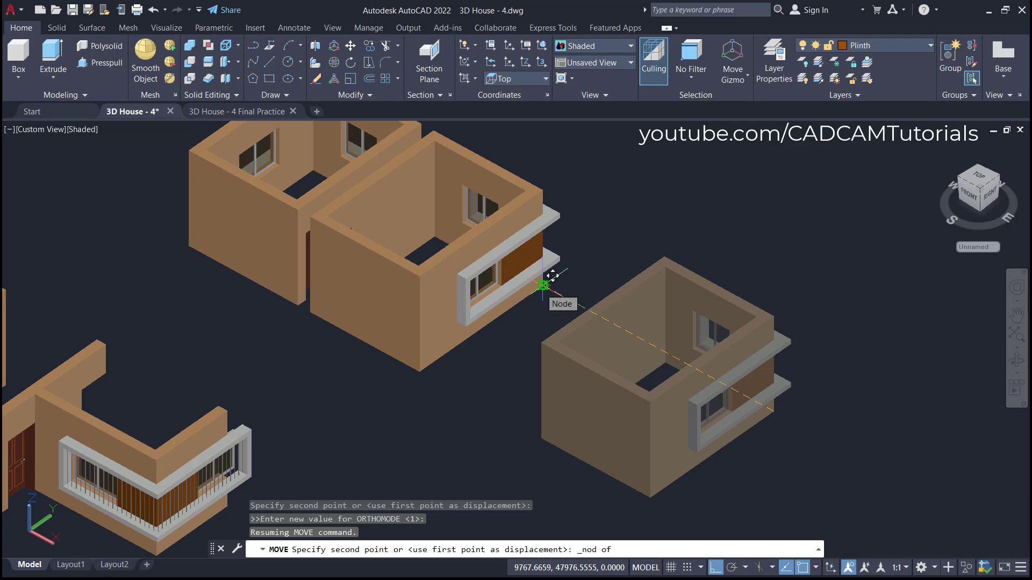
left_click(542, 286)
middle_click_drag(543, 285, 702, 475)
scroll(439, 411, "up", 2)
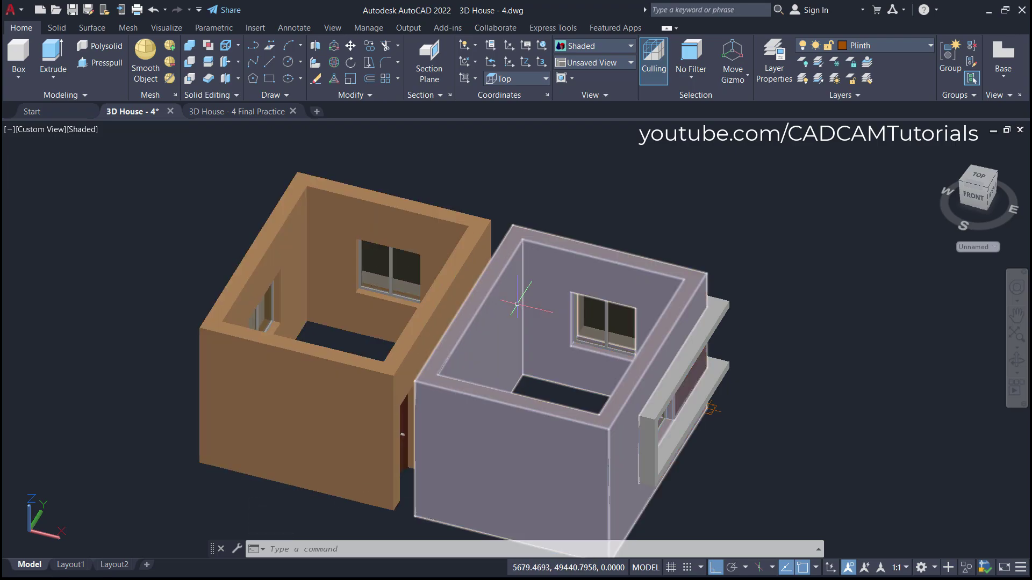
Presspull the inner wall face between the joined rooms by 300.
middle_click_drag(736, 410, 664, 424, "shift")
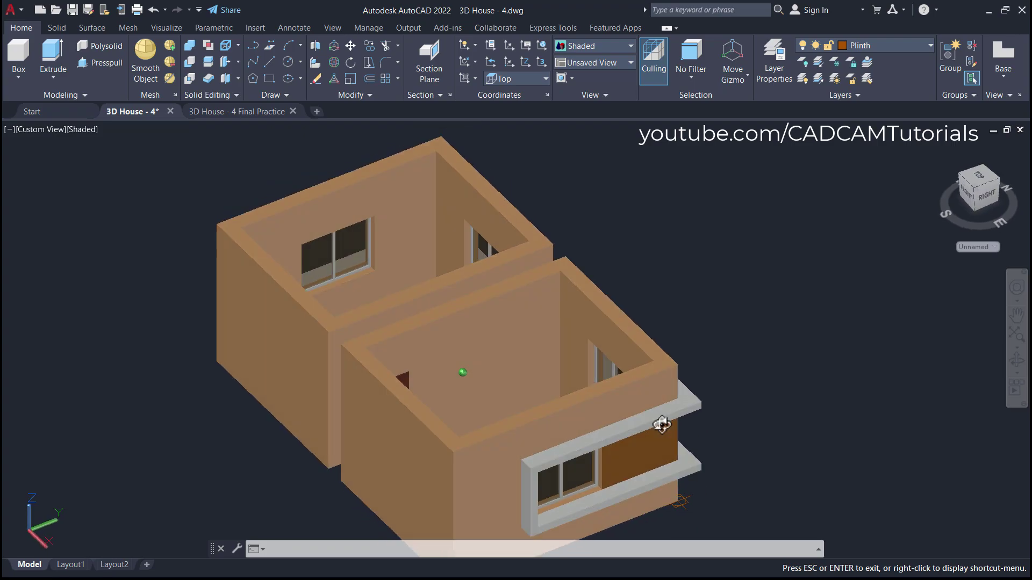
scroll(475, 351, "up", 3)
middle_click_drag(624, 363, 620, 325)
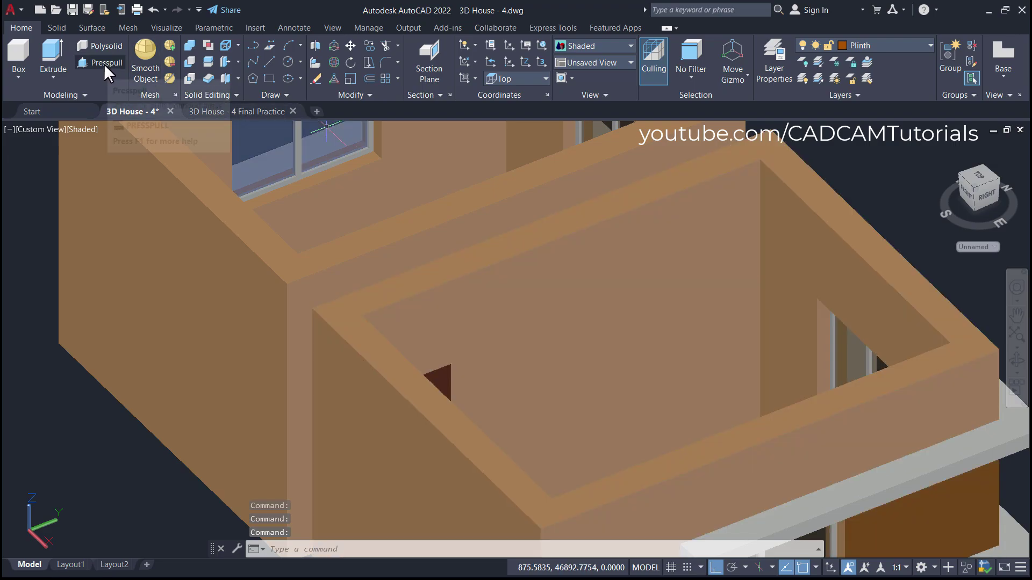
left_click(105, 63)
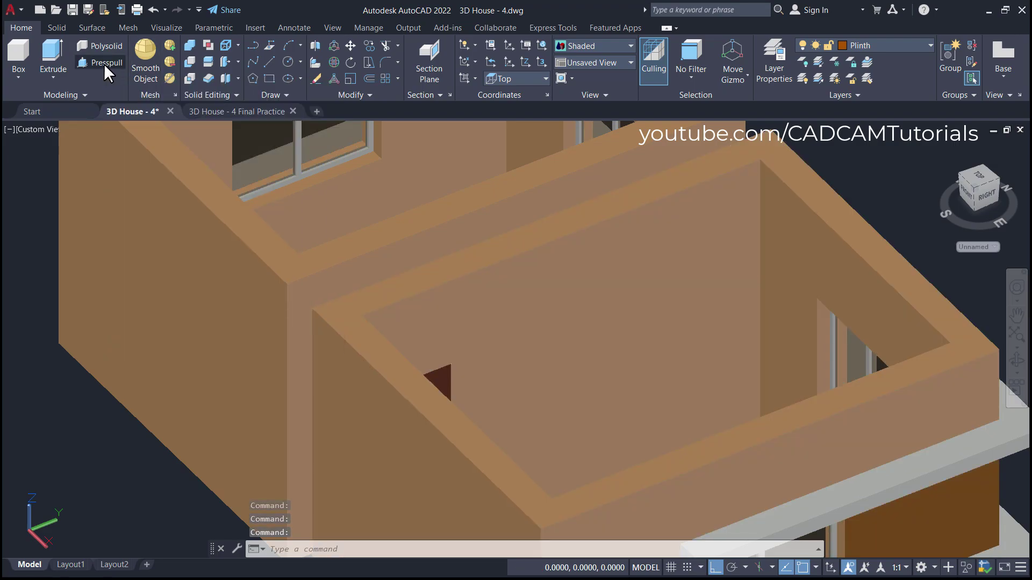
left_click(522, 324)
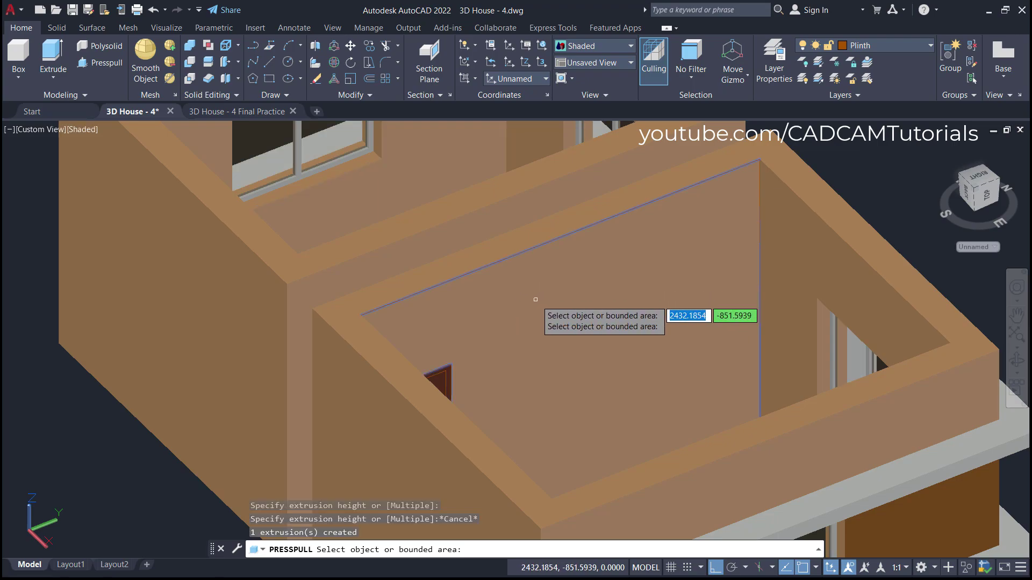
left_click(535, 299)
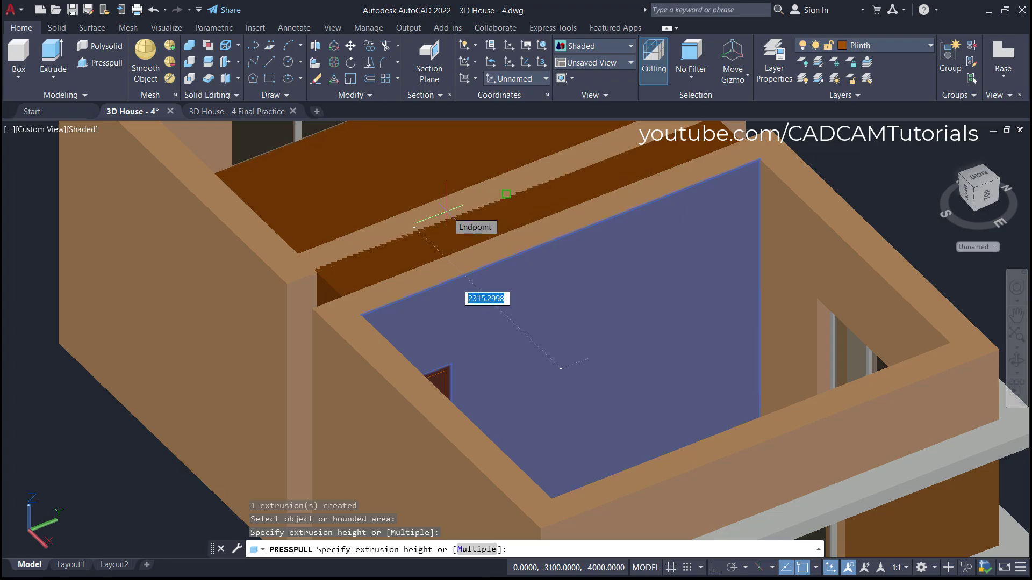
type("300")
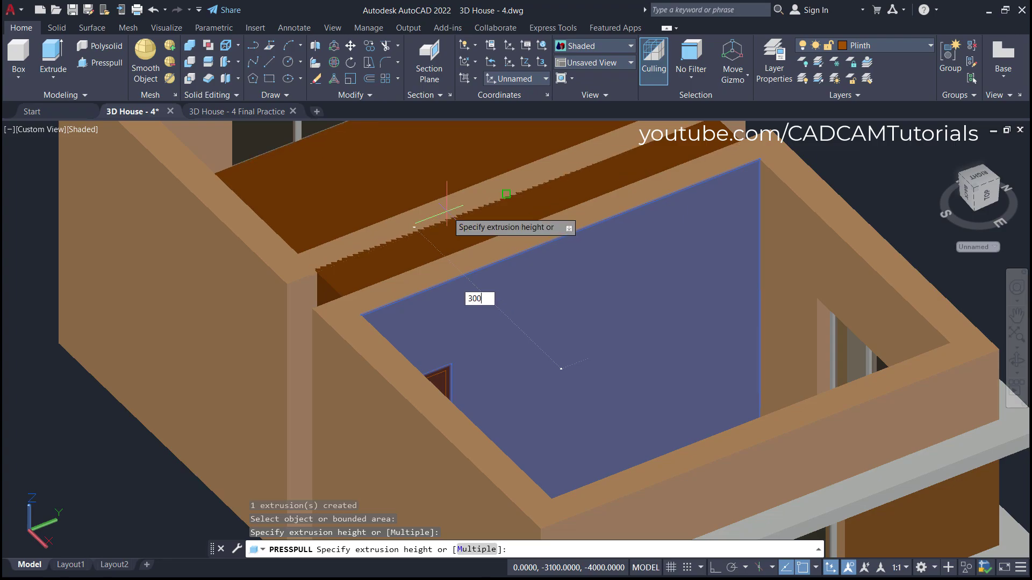
key("Return")
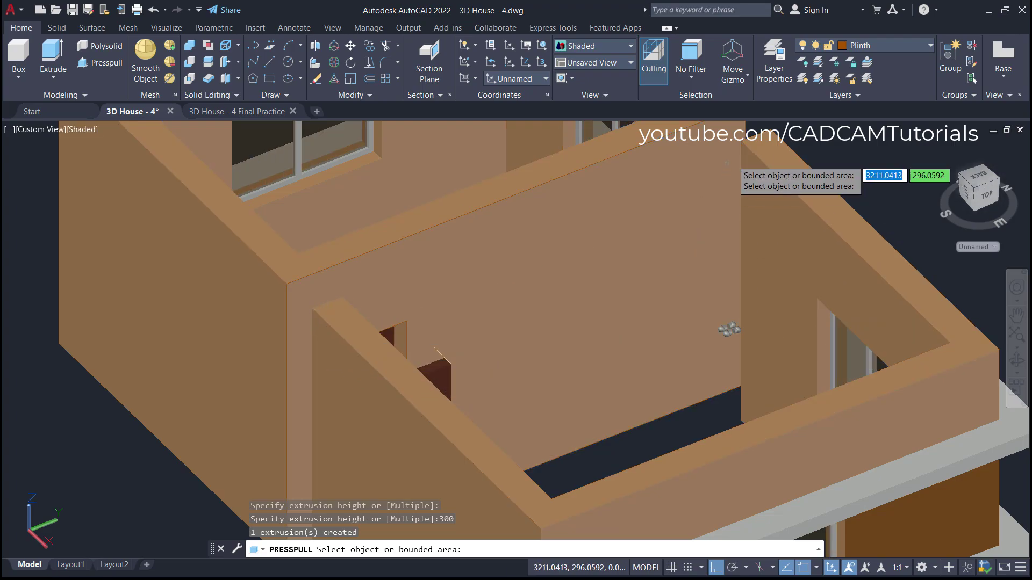
Extrude the small end face at the first wall joint to the corner, closing that gap.
scroll(729, 329, "down", 5)
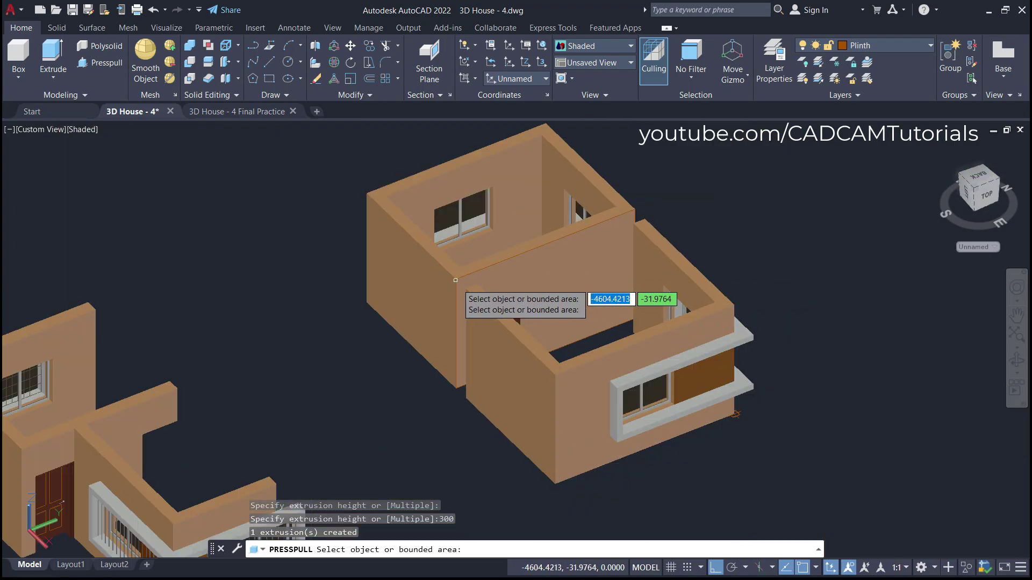
middle_click_drag(623, 332, 608, 258, "shift")
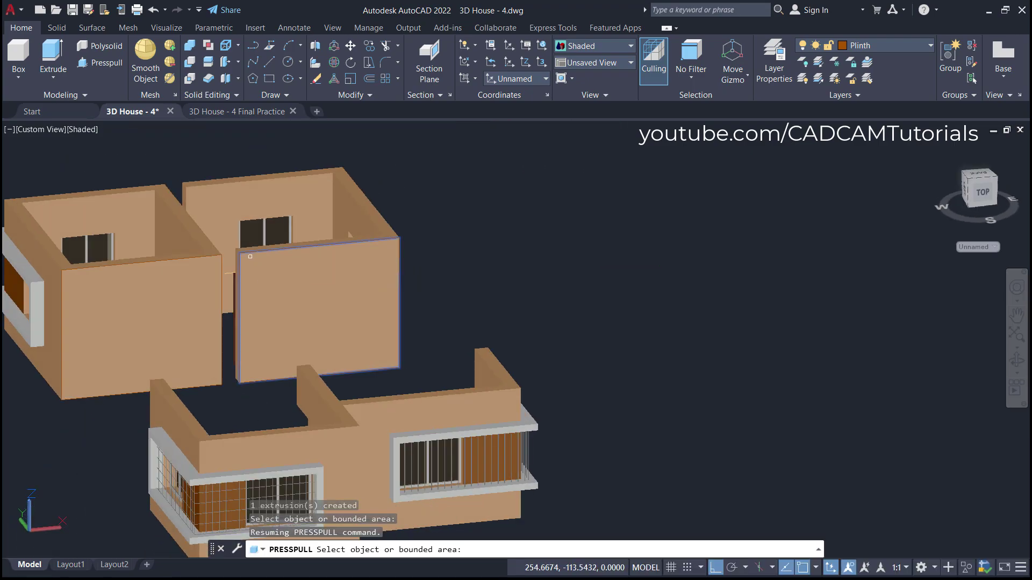
middle_click_drag(250, 257, 479, 392, "shift")
scroll(403, 323, "up", 6)
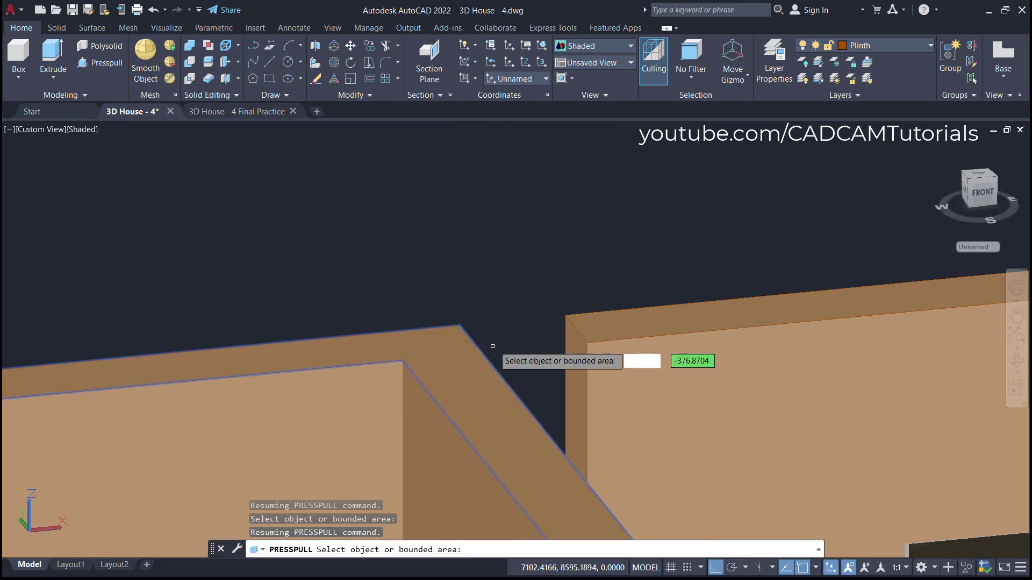
middle_click_drag(492, 346, 451, 239)
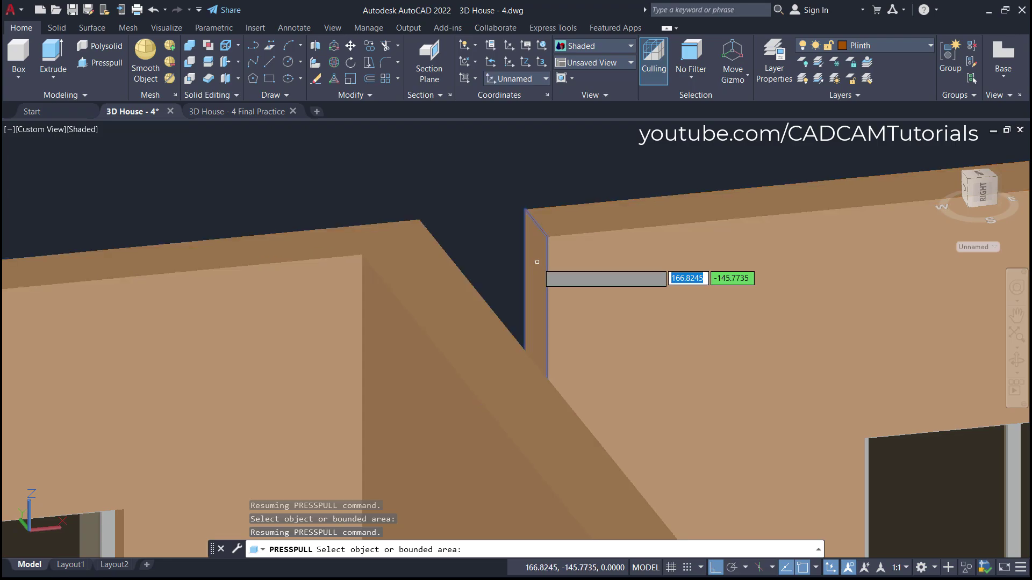
left_click(536, 285)
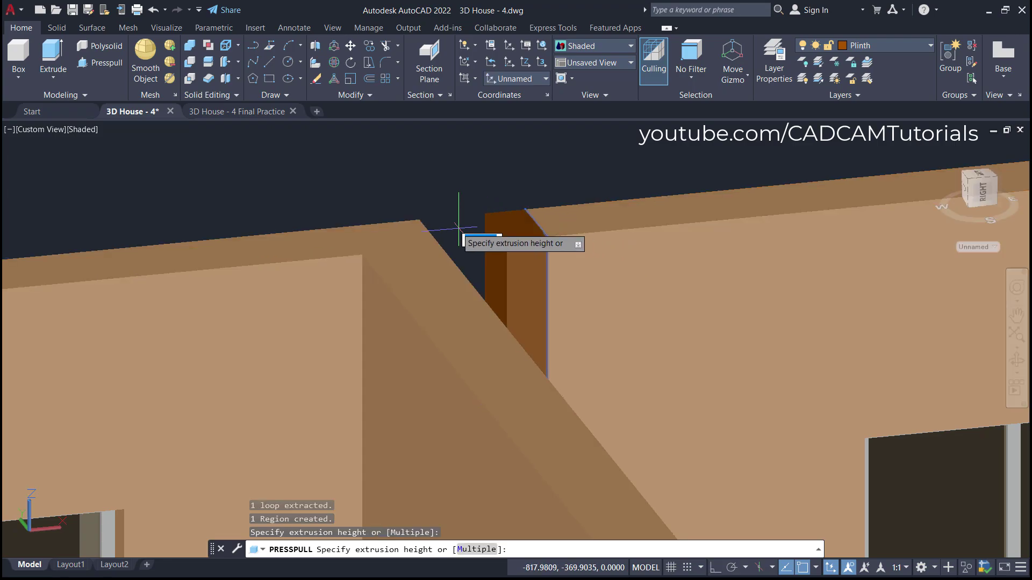
left_click(419, 220)
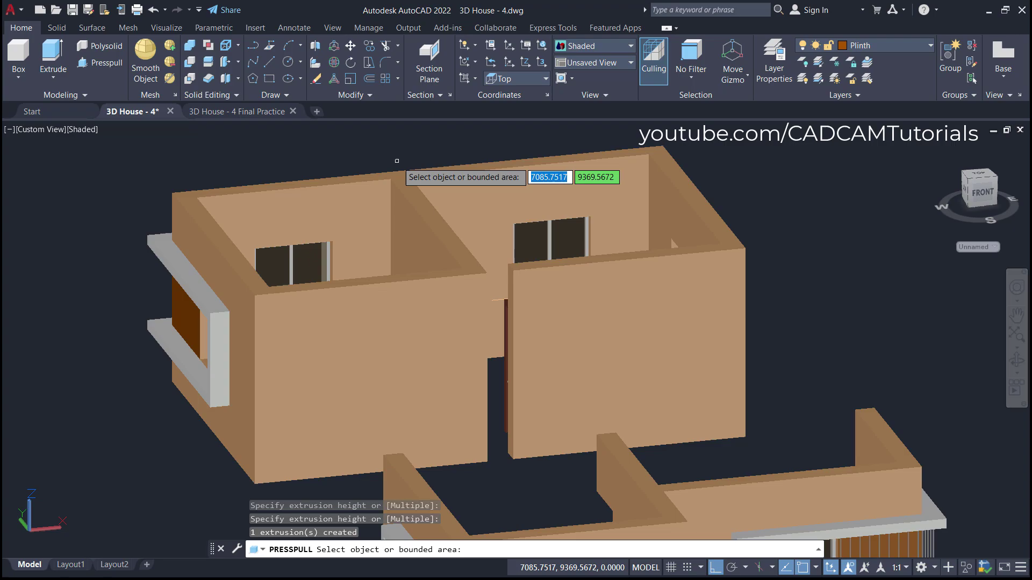
Extrude the narrow vertical face at the second joint up to the wall corner.
middle_click_drag(472, 322, 537, 387, "shift")
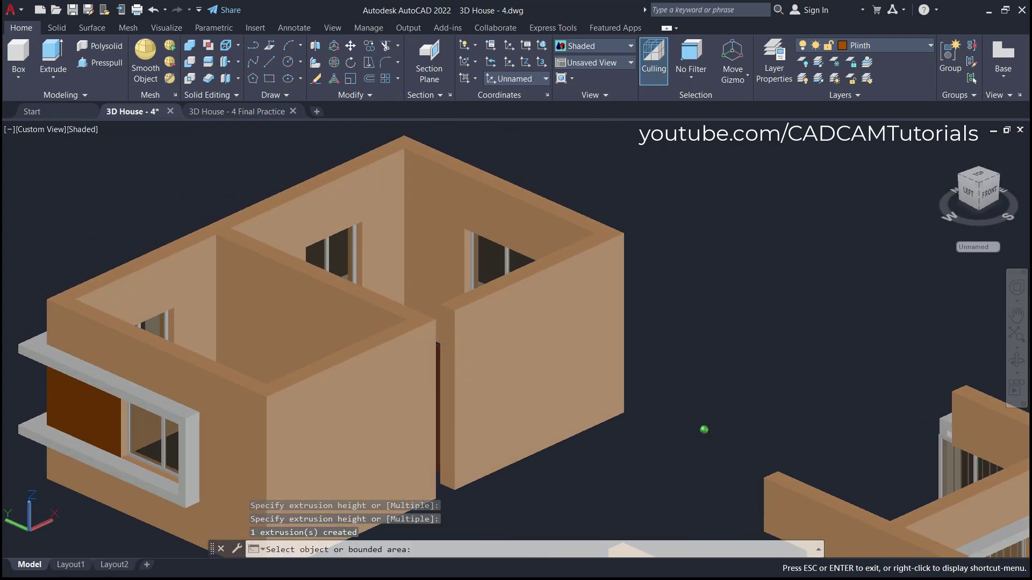
scroll(407, 371, "up", 5)
middle_click_drag(407, 370, 493, 348, "shift")
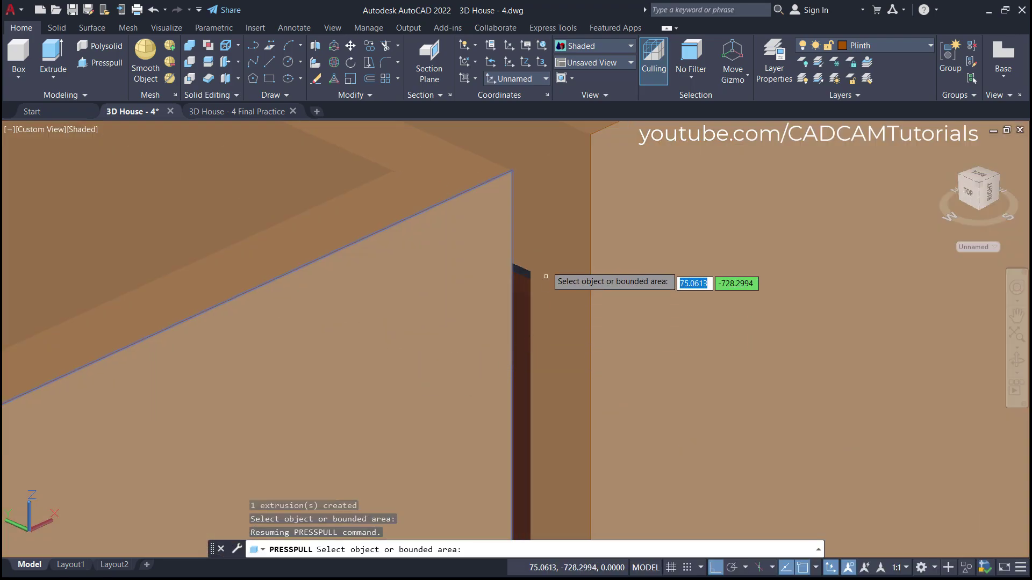
left_click(559, 178)
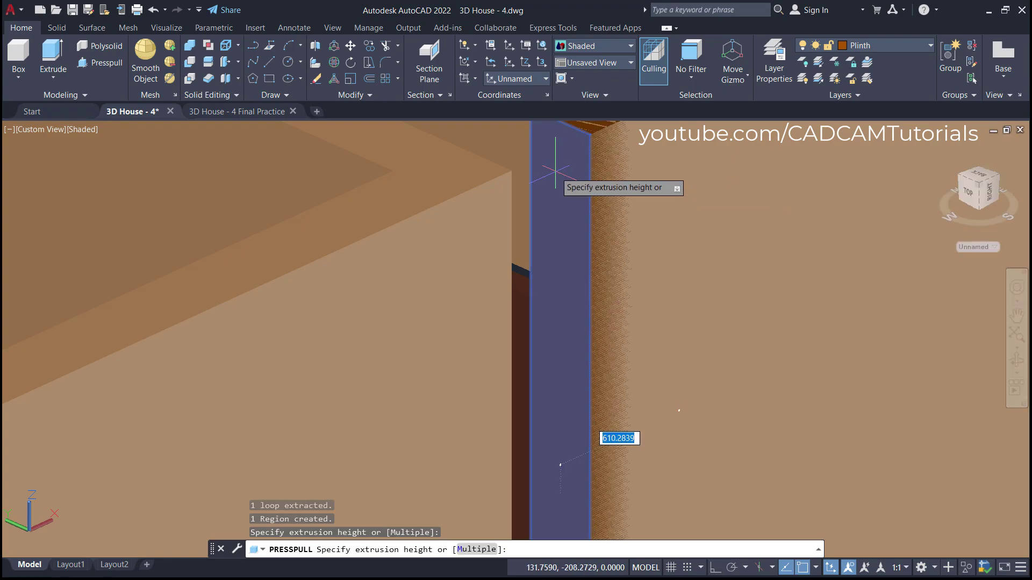
left_click(505, 170)
scroll(553, 274, "down", 10)
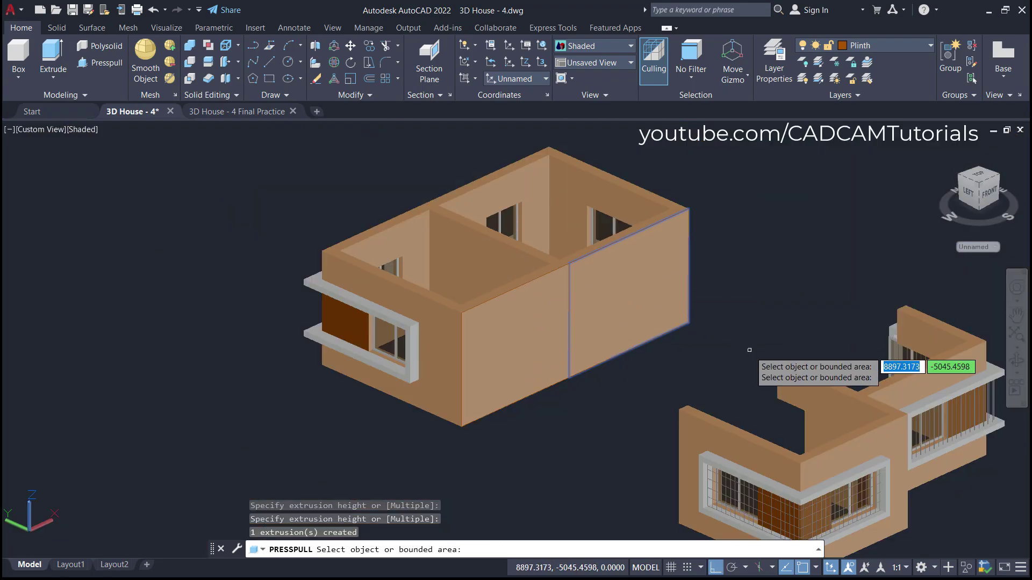
middle_click_drag(749, 350, 449, 361, "shift")
Erase the interior door and its remaining edge from the upper-floor room.
key("Escape")
middle_click_drag(726, 442, 527, 291)
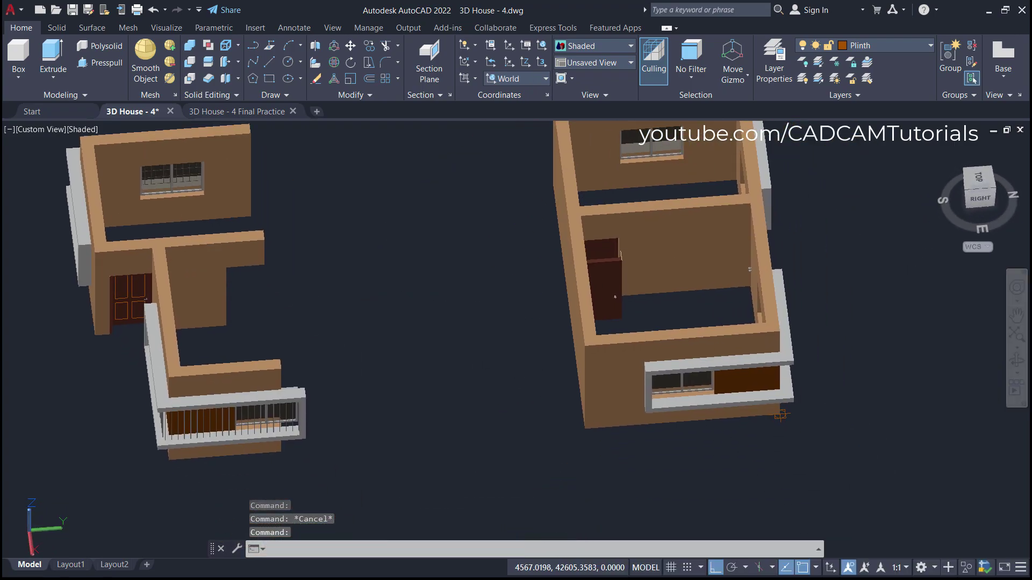
scroll(607, 200, "up", 5)
middle_click_drag(670, 283, 593, 299, "shift")
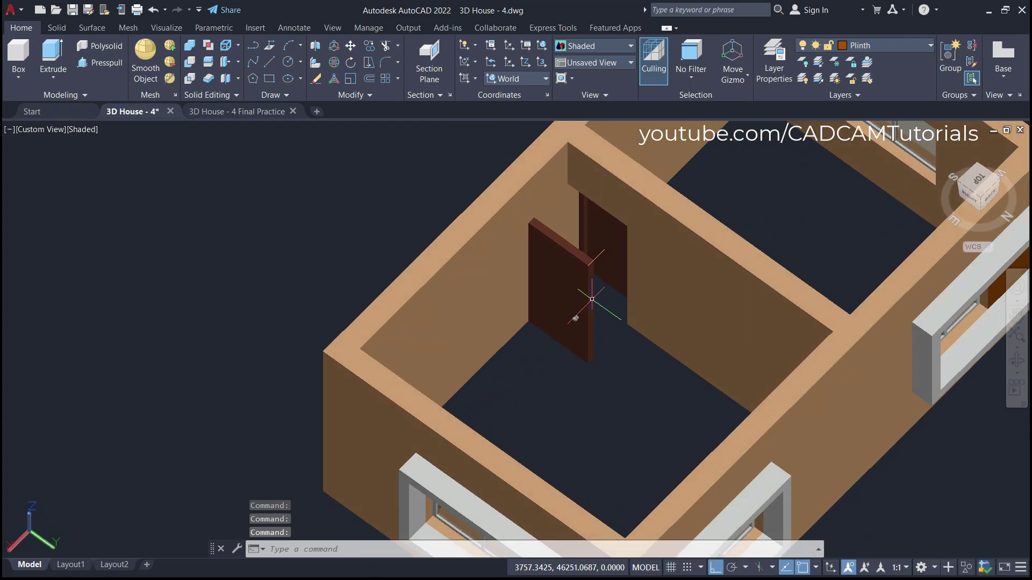
scroll(596, 297, "up", 2)
type("e")
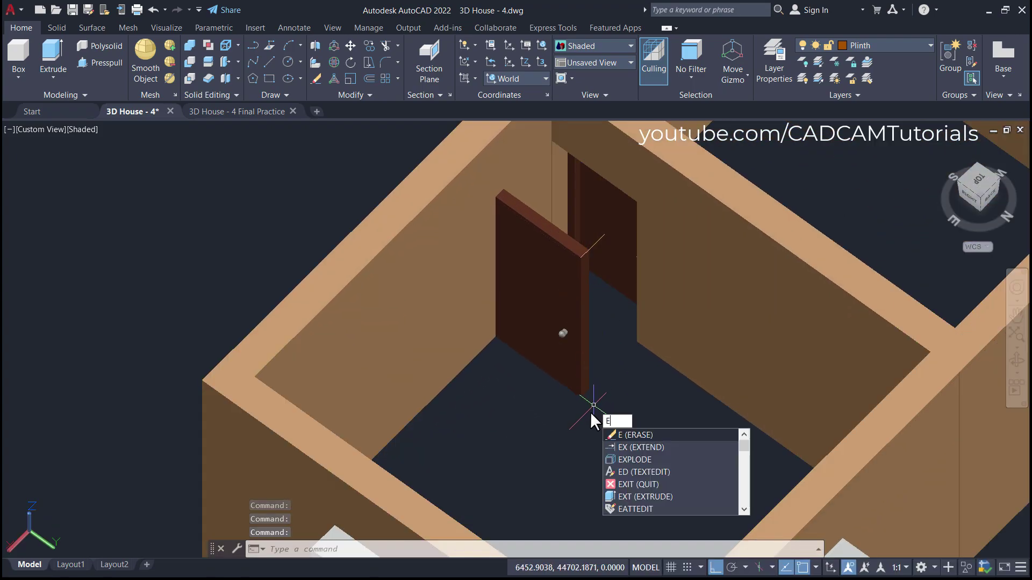
key("Return")
left_click(591, 409)
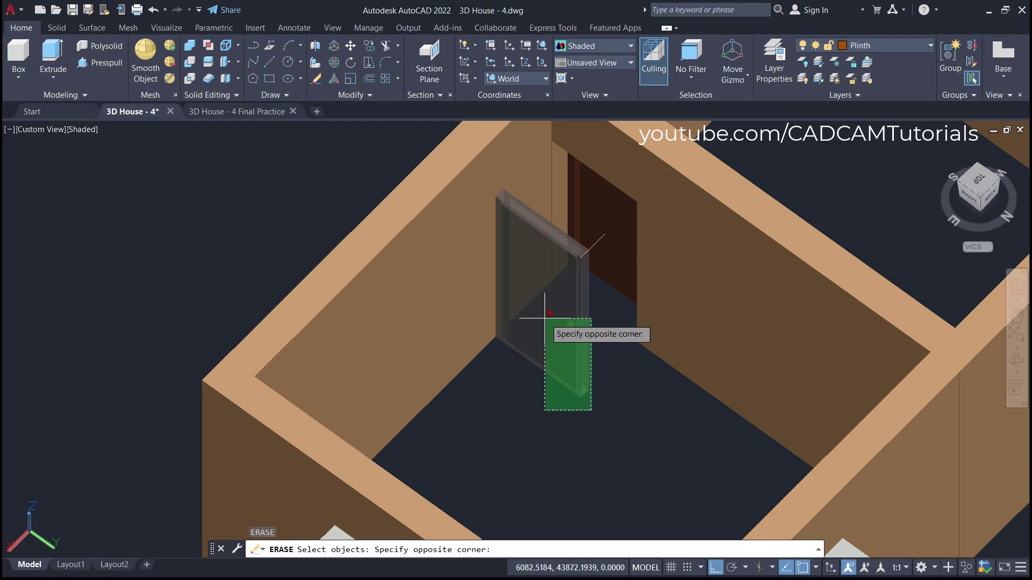
left_click(545, 317)
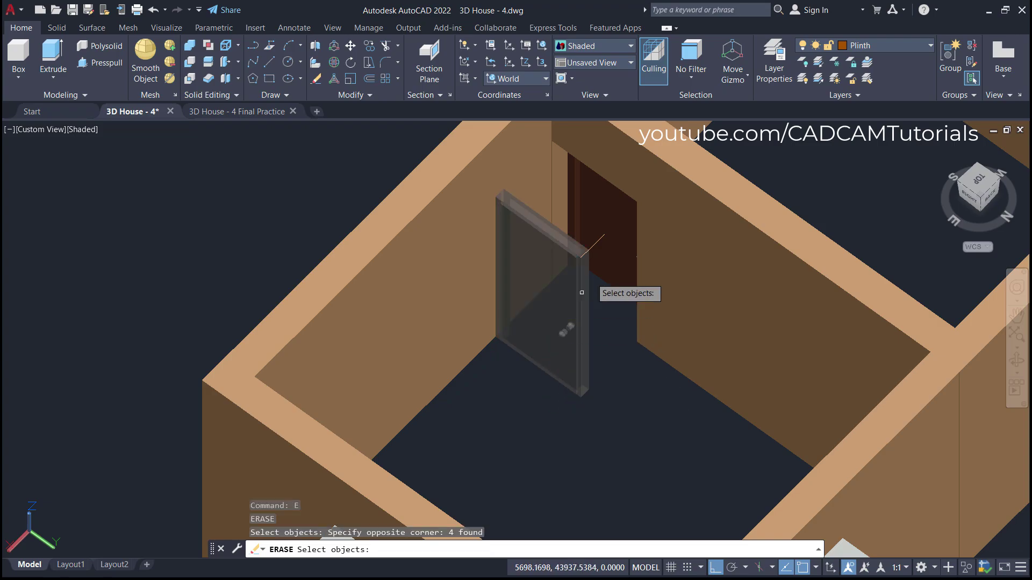
left_click(592, 246)
key("Return")
Erase the two leftover door knobs.
scroll(594, 374, "down", 5)
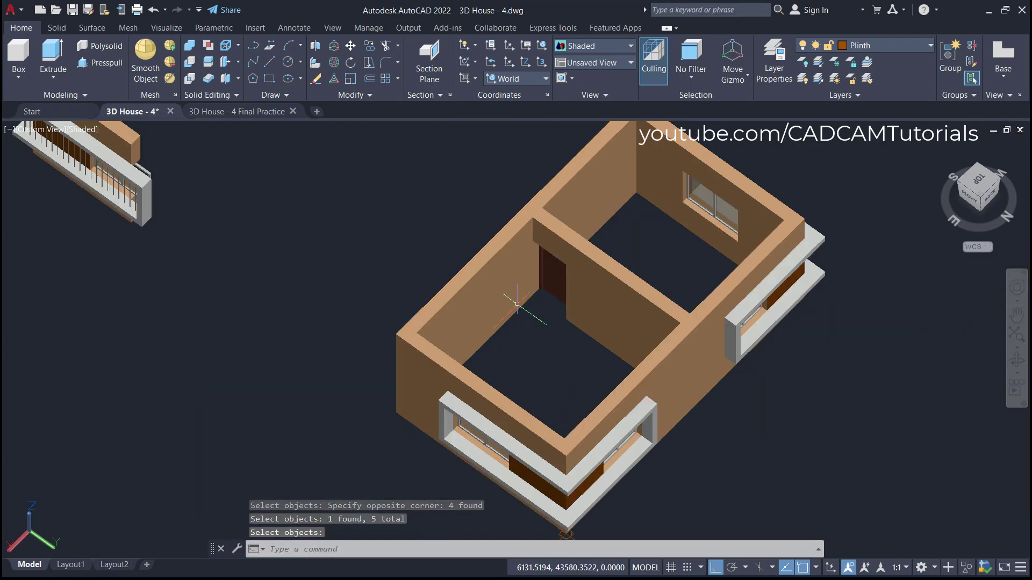
mouse_move(591, 511)
middle_mouse_down()
mouse_move(580, 394)
mouse_move(505, 487)
mouse_move(508, 463)
middle_mouse_up()
scroll(569, 312, "up", 12)
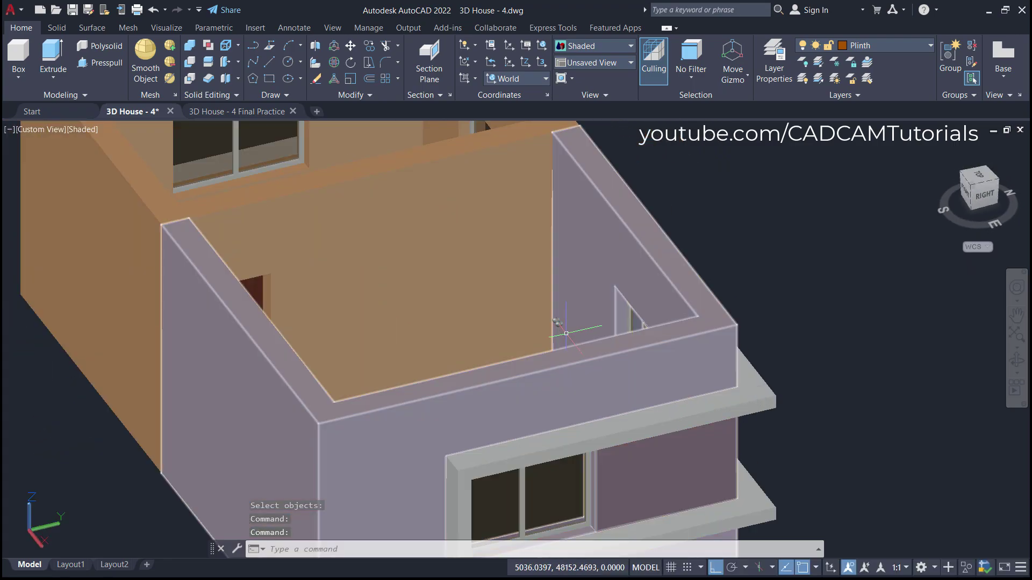
key("Return")
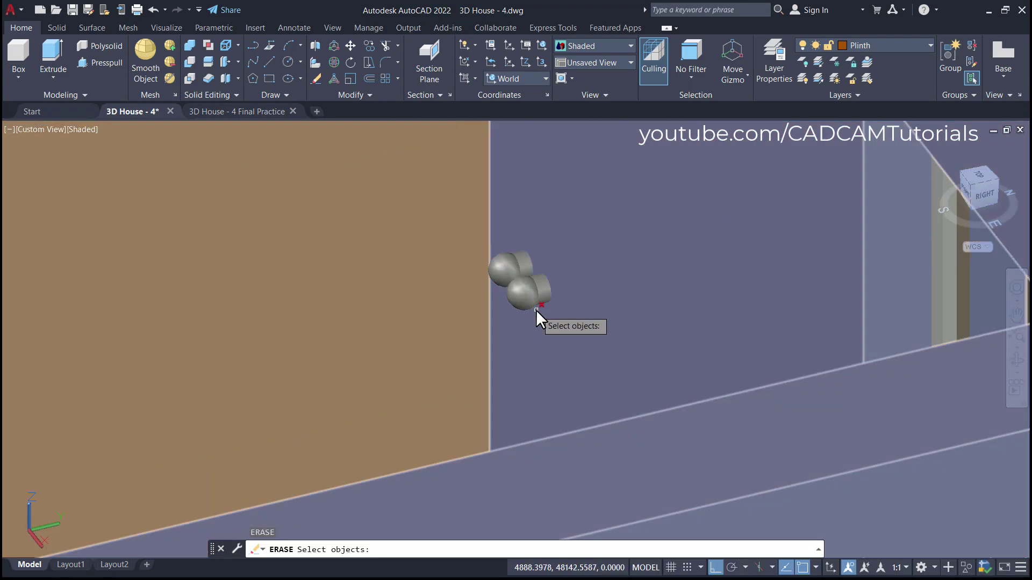
key("Escape")
type("e")
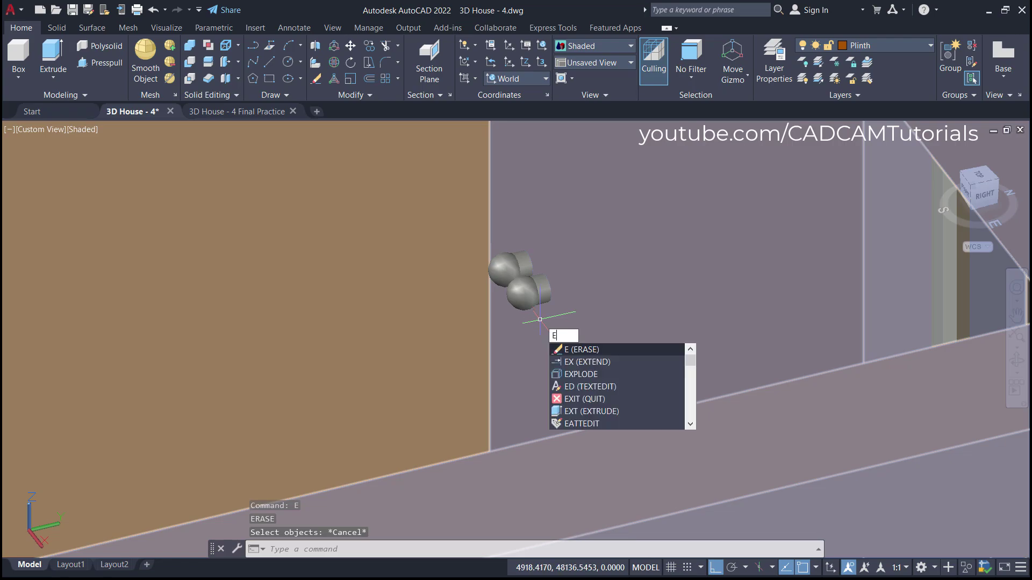
key("Return")
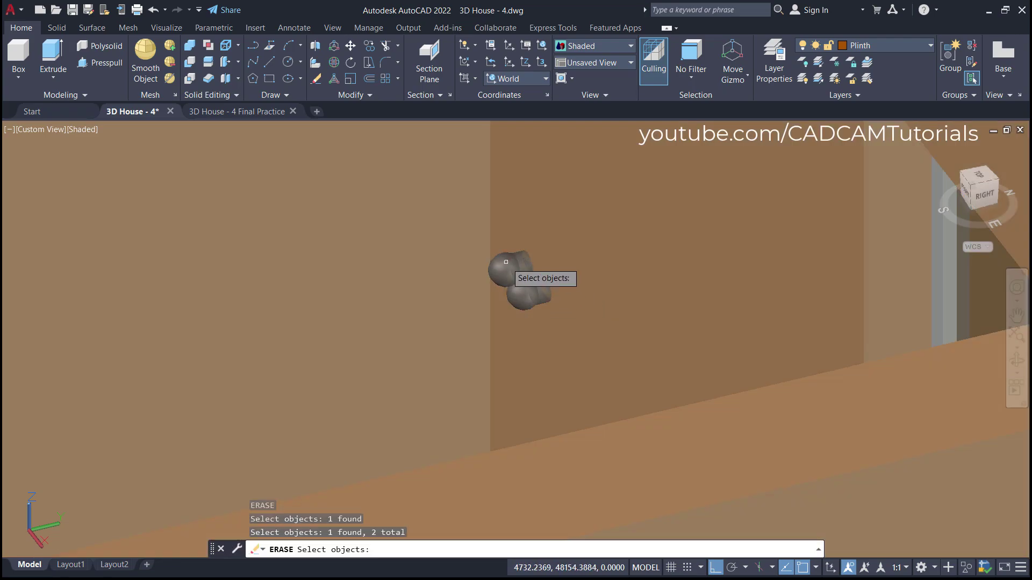
key("Return")
scroll(598, 269, "down", 5)
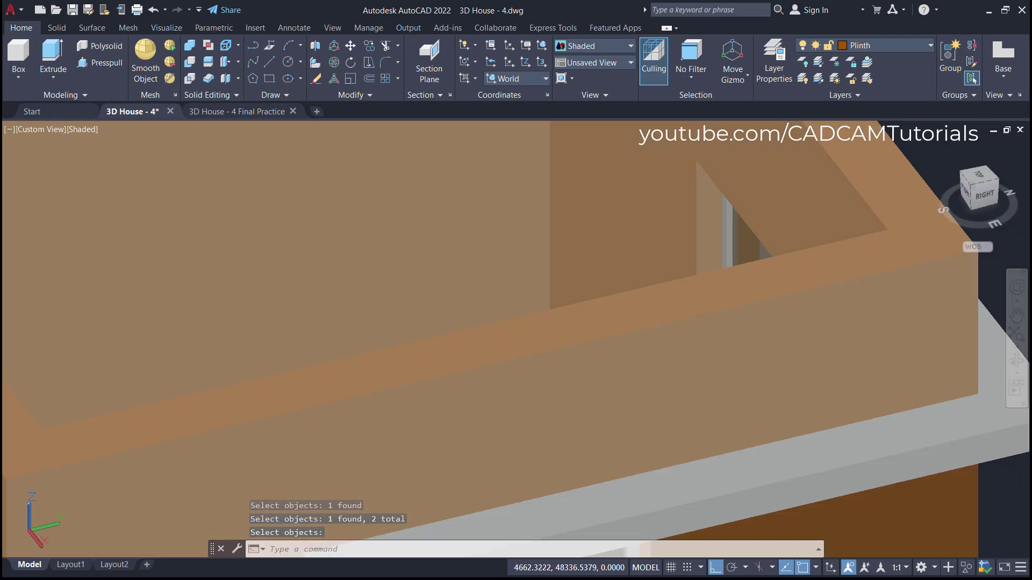
Start 3DROTATE and window-select the whole upper-floor block.
scroll(580, 379, "down", 4)
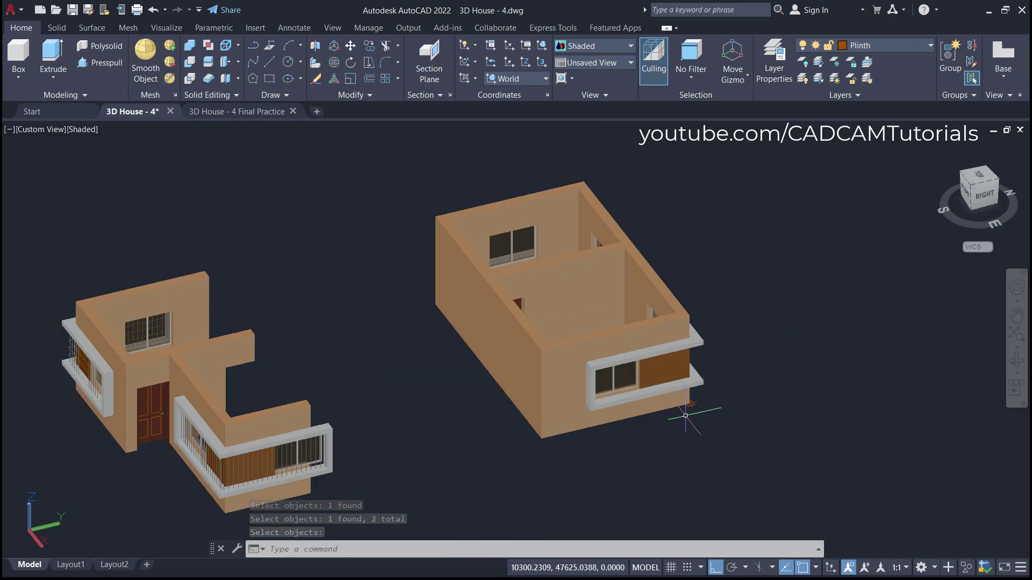
middle_click_drag(675, 417, 569, 304, "shift")
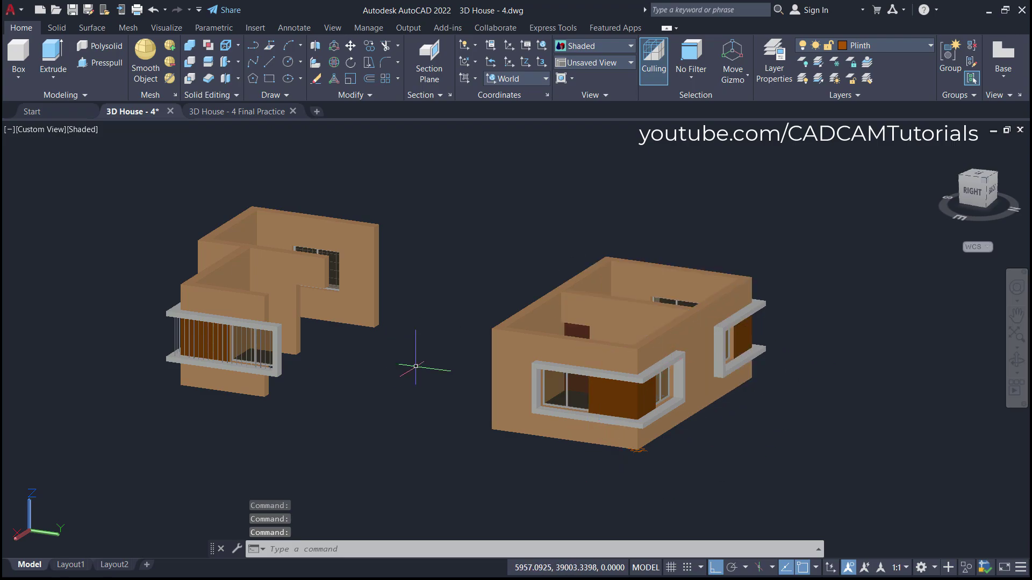
middle_click_drag(396, 386, 777, 217, "shift")
scroll(537, 398, "up", 2)
scroll(731, 237, "down", 5)
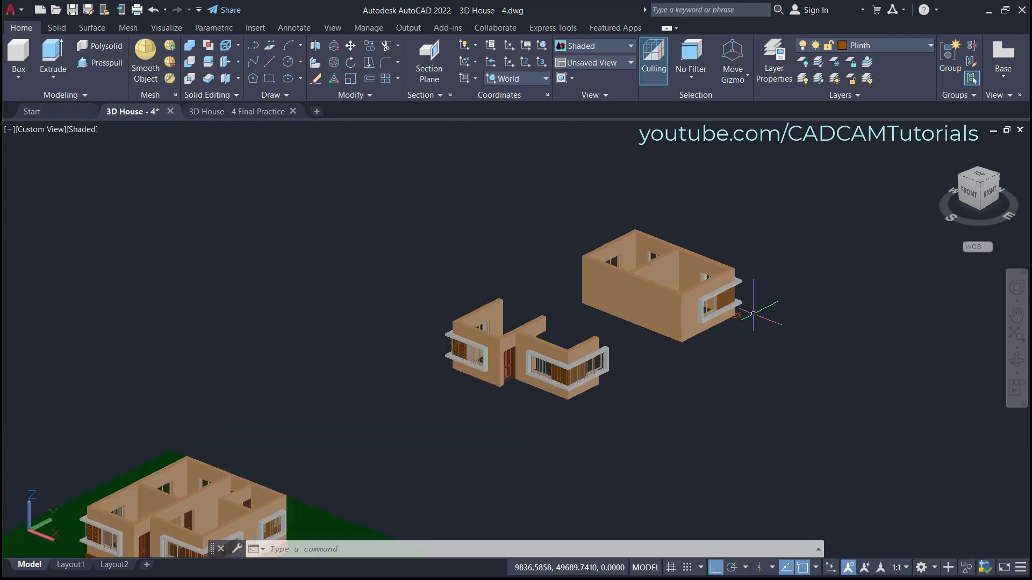
middle_click_drag(756, 306, 599, 408)
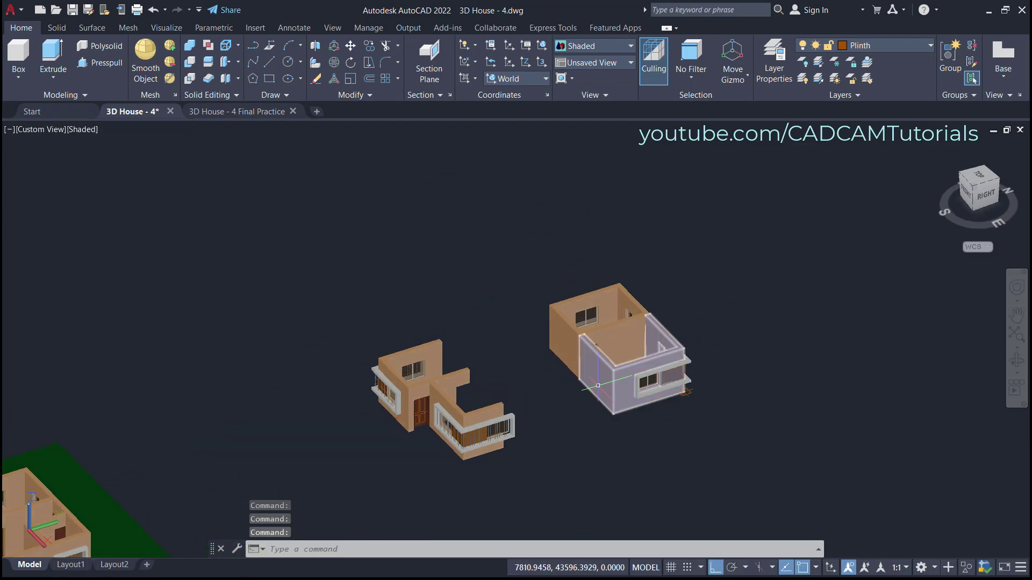
left_click(332, 63)
left_click(736, 249)
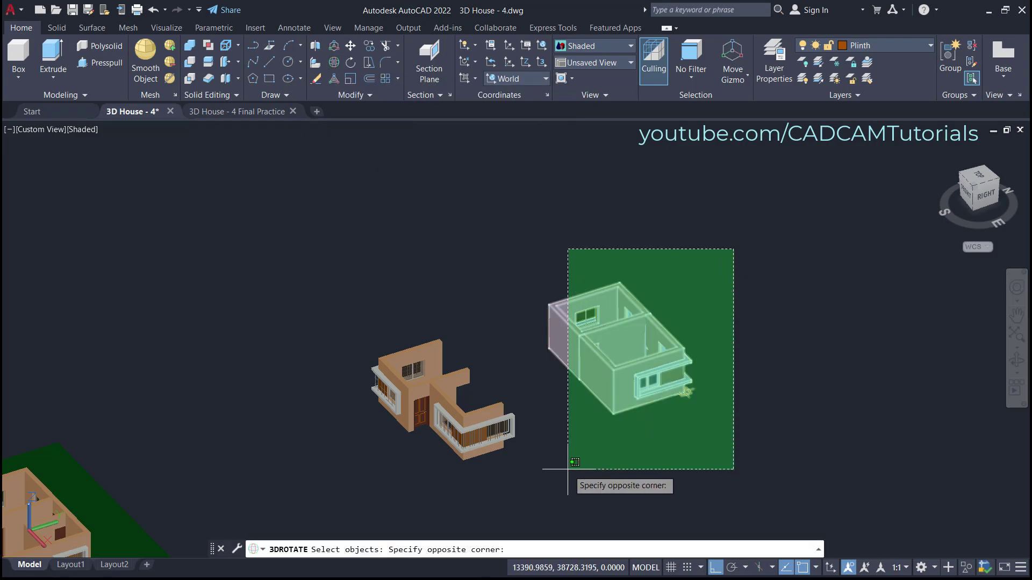
left_click(564, 468)
key("Return")
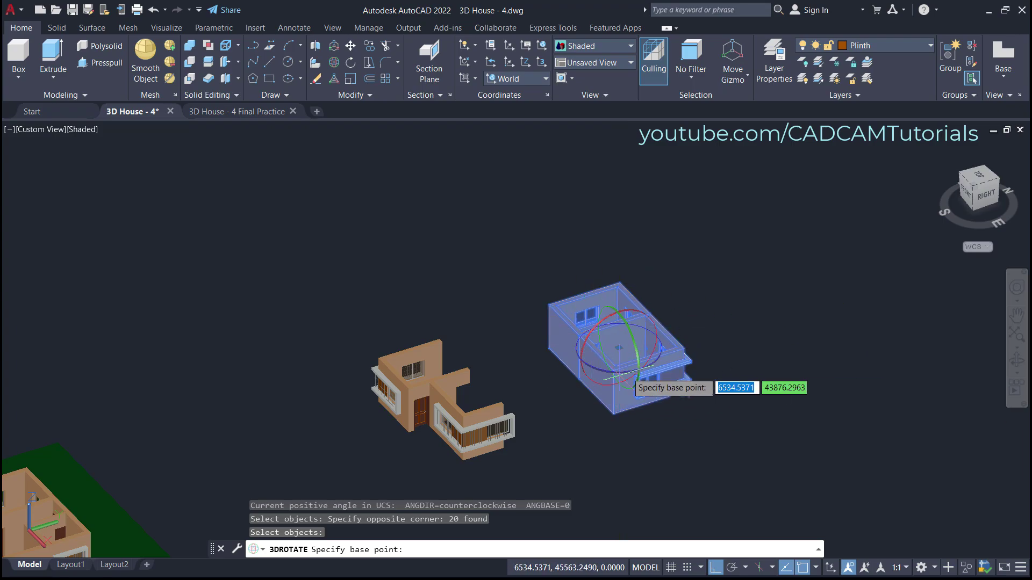
Rotate the selected block 180 degrees about the vertical Z axis.
scroll(643, 355, "up", 6)
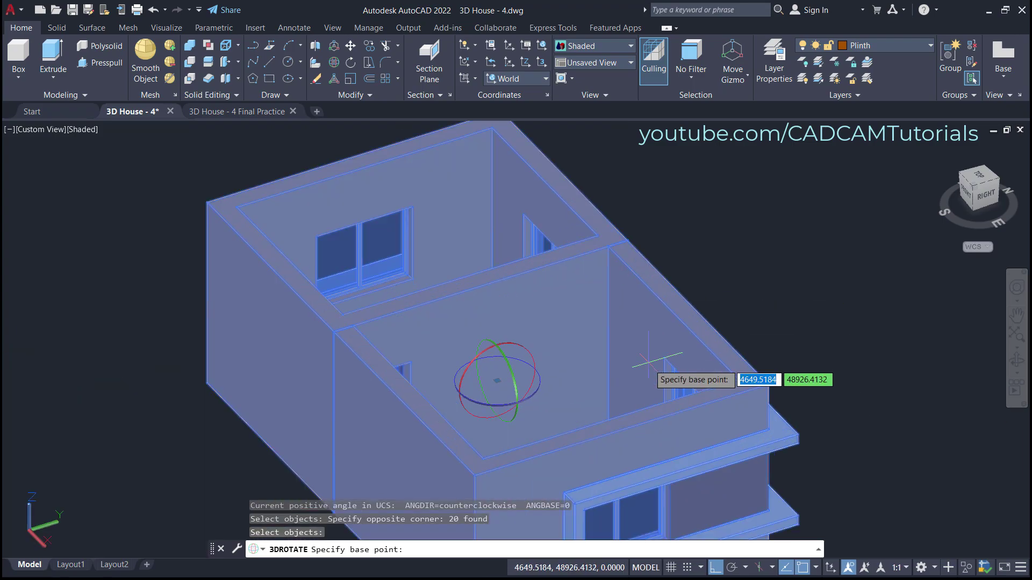
left_click(530, 395)
left_click(539, 383)
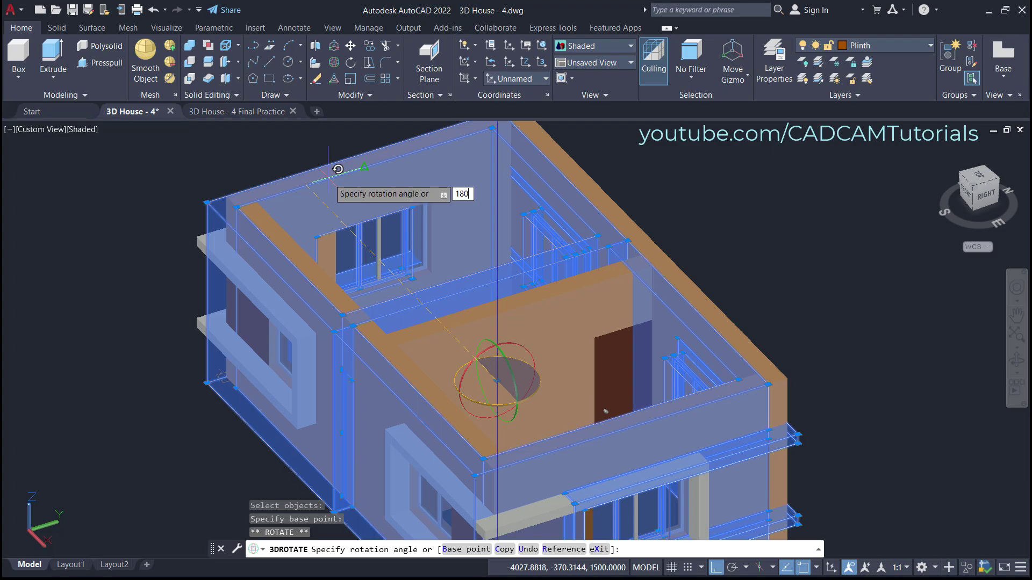
key("Return")
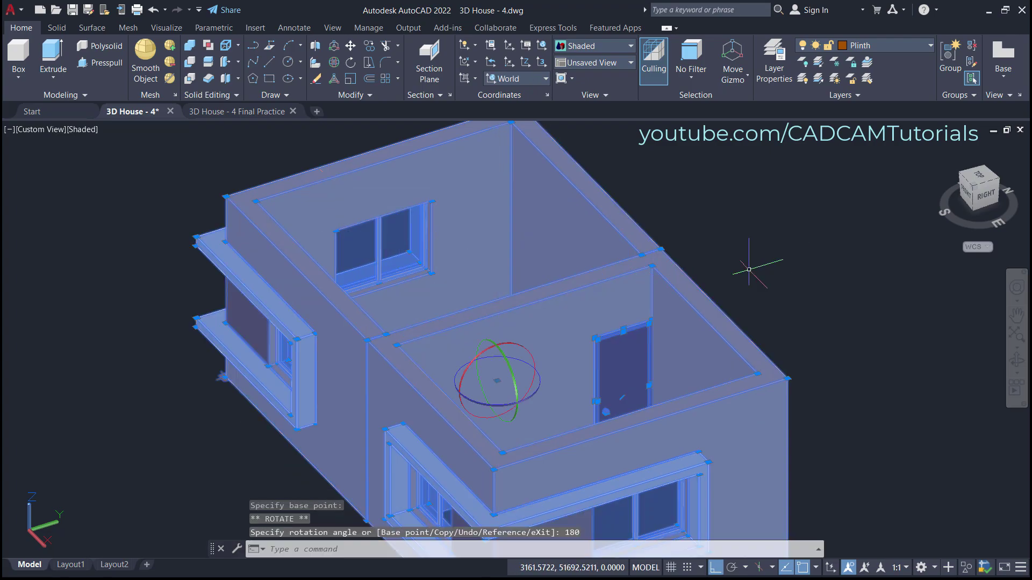
key("Escape")
key("Escape")
scroll(753, 258, "down", 5)
middle_click_drag(648, 406, 652, 351, "shift")
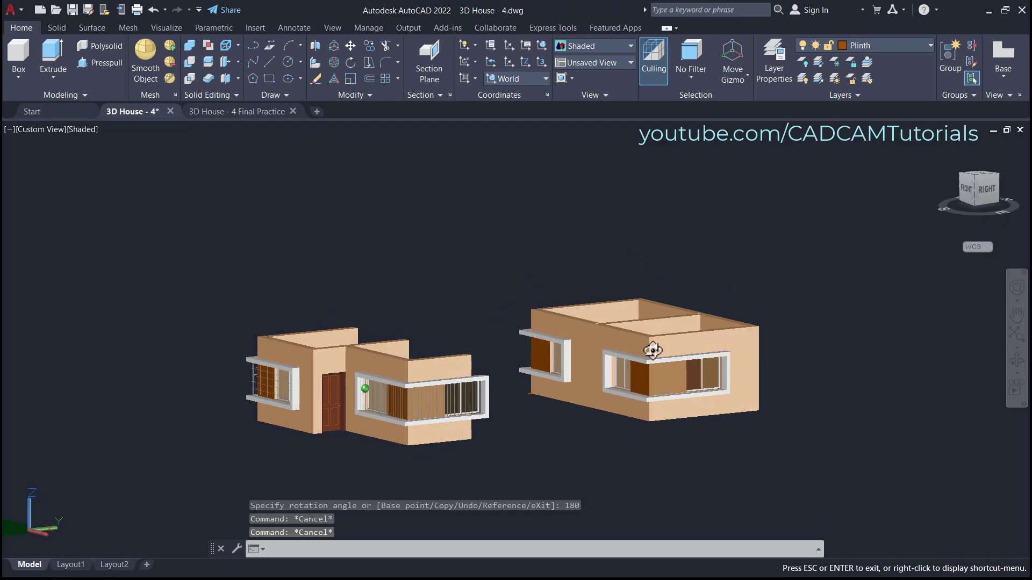
key("Escape")
scroll(753, 403, "up", 3)
scroll(753, 403, "down", 3)
scroll(755, 402, "up", 2)
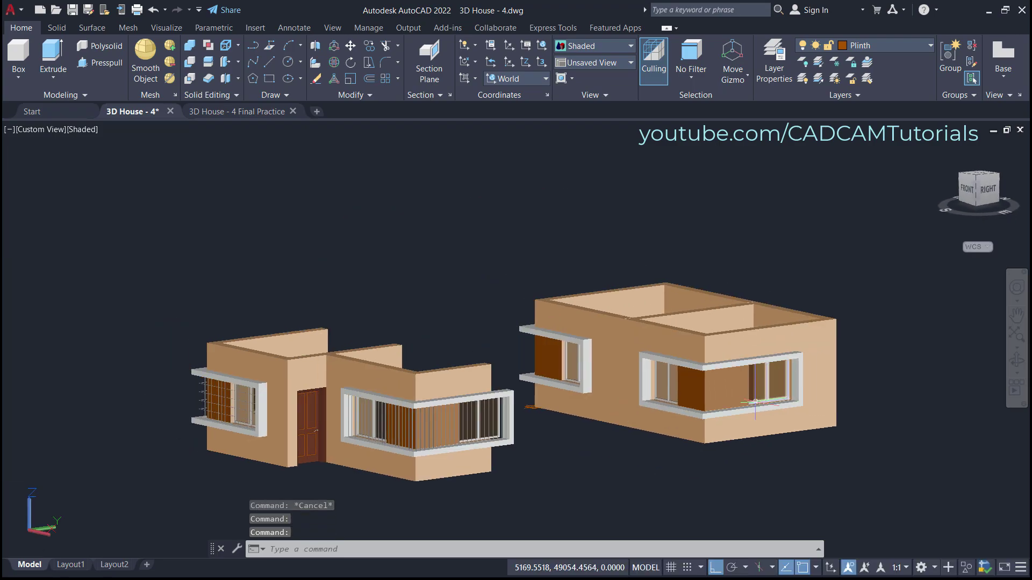
scroll(755, 402, "up", 2)
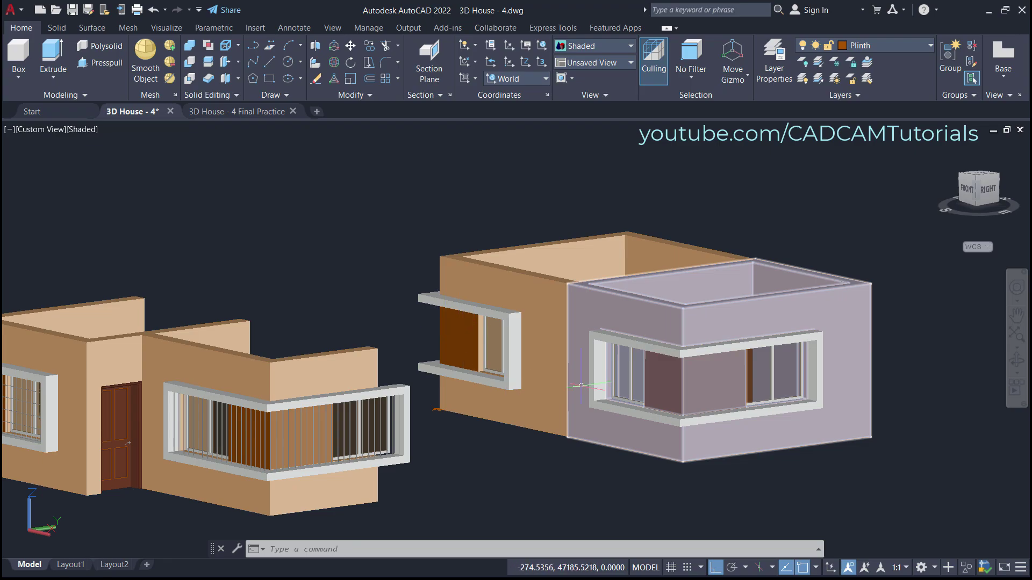
middle_click_drag(789, 409, 781, 361)
middle_click_drag(718, 384, 737, 426)
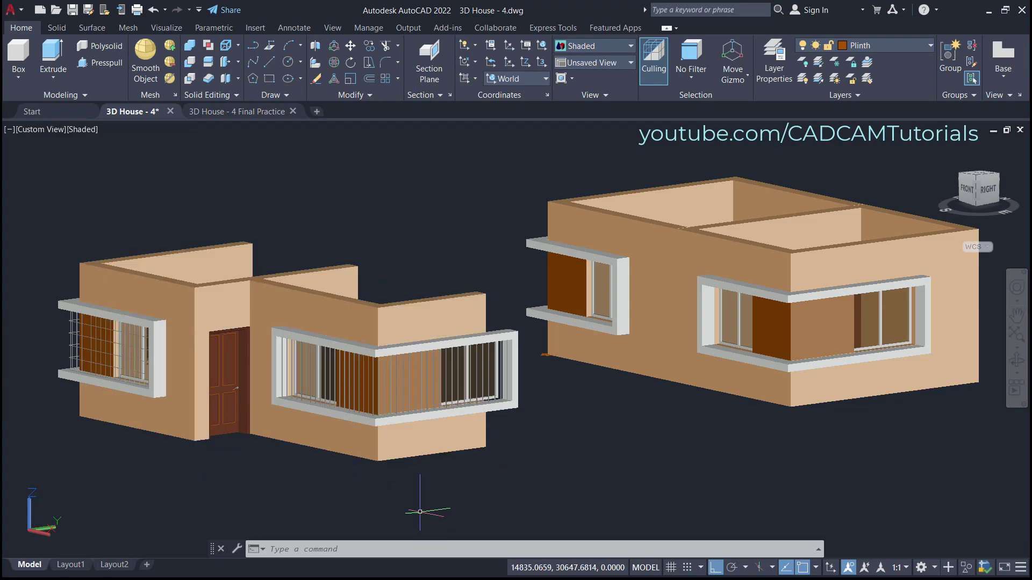
Erase the 37-object single-storey house copy on the left.
key("Return")
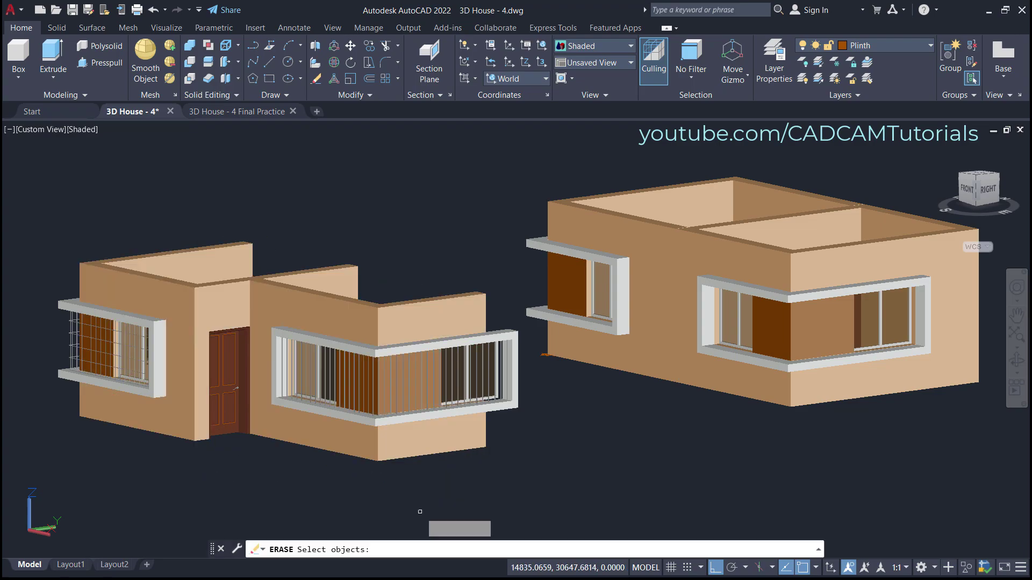
left_click(487, 501)
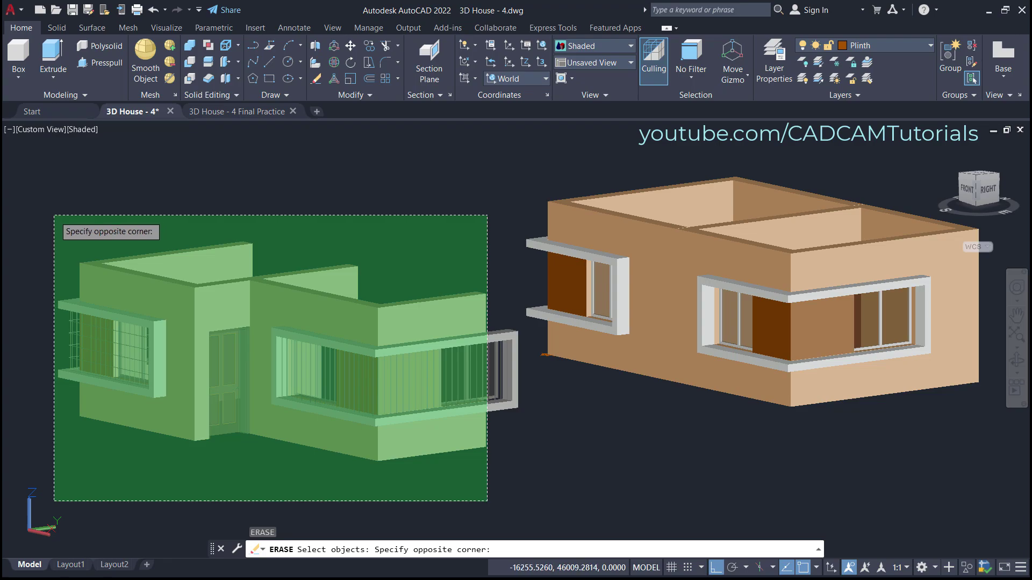
left_click(54, 216)
key("Return")
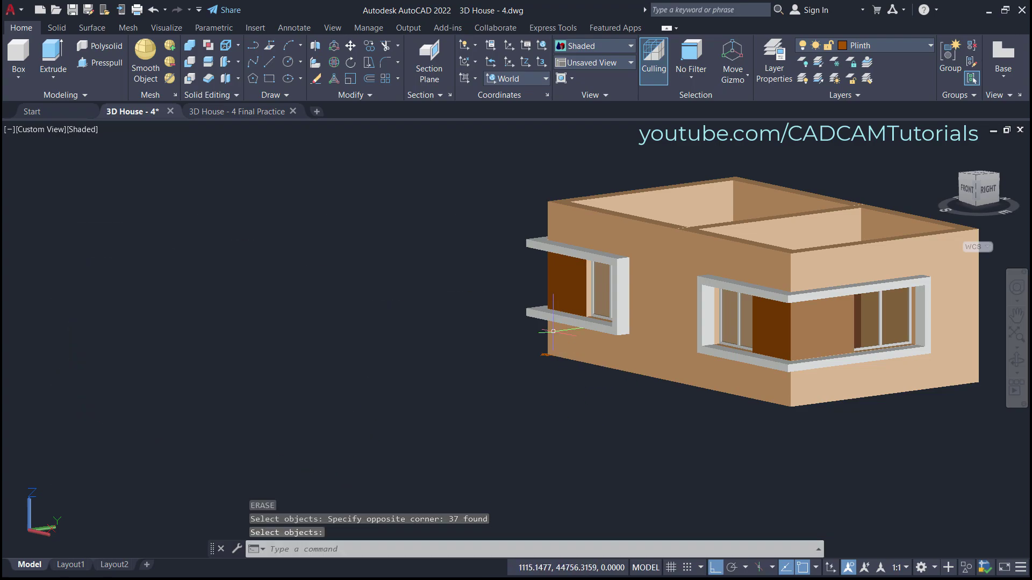
Erase the small point marker near the upper-floor block's corner.
scroll(553, 331, "up", 6)
key("Return")
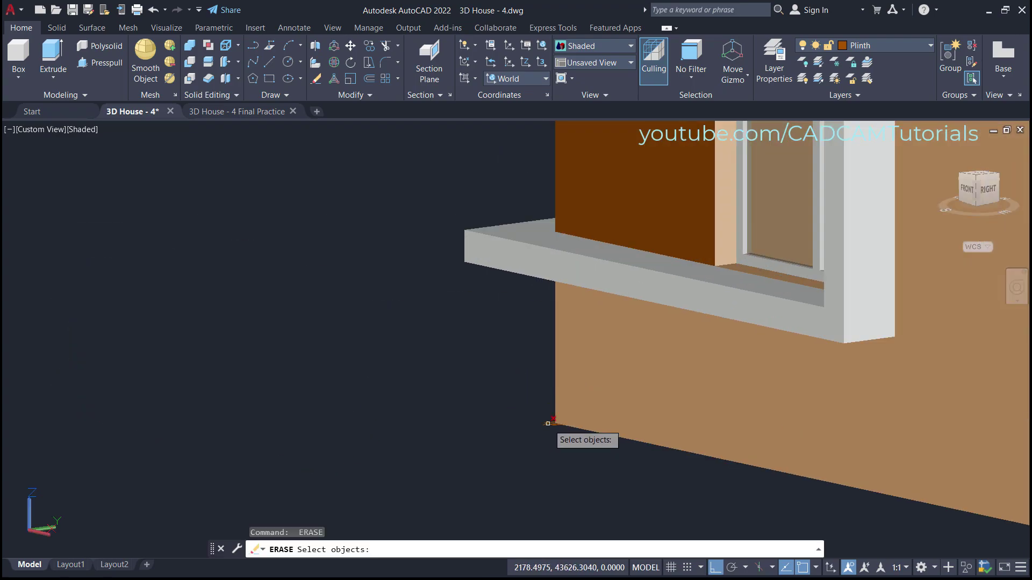
scroll(421, 258, "down", 8)
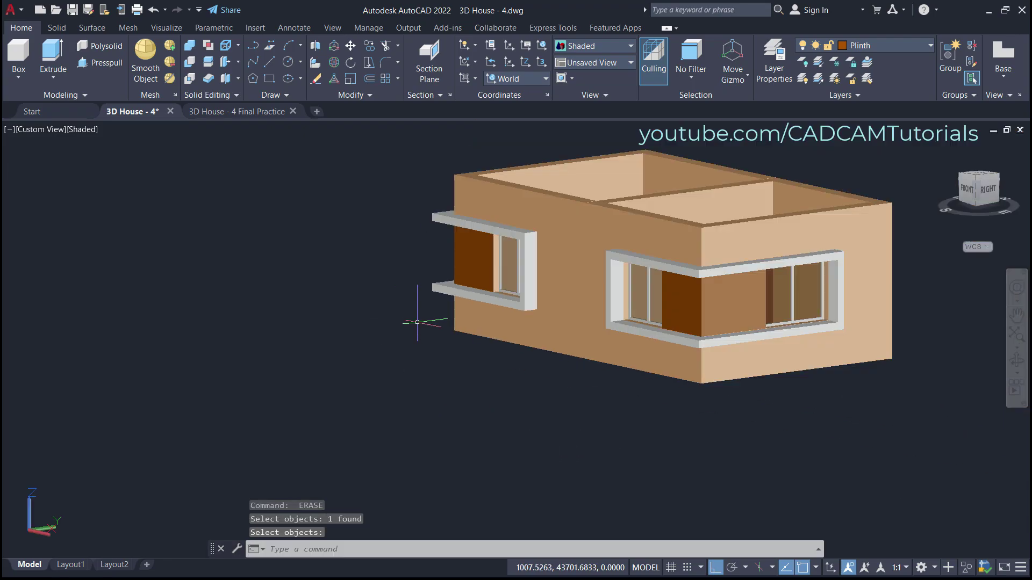
mouse_move(483, 349)
middle_mouse_down("shift")
mouse_move(559, 392)
mouse_move(548, 380)
mouse_move(521, 382)
mouse_move(568, 393)
middle_mouse_up("shift")
key("Return")
scroll(568, 393, "down", 5)
Draw a 7600 by 8600 rectangle between opposite outer wall-top corners.
middle_click_drag(518, 414, 634, 268)
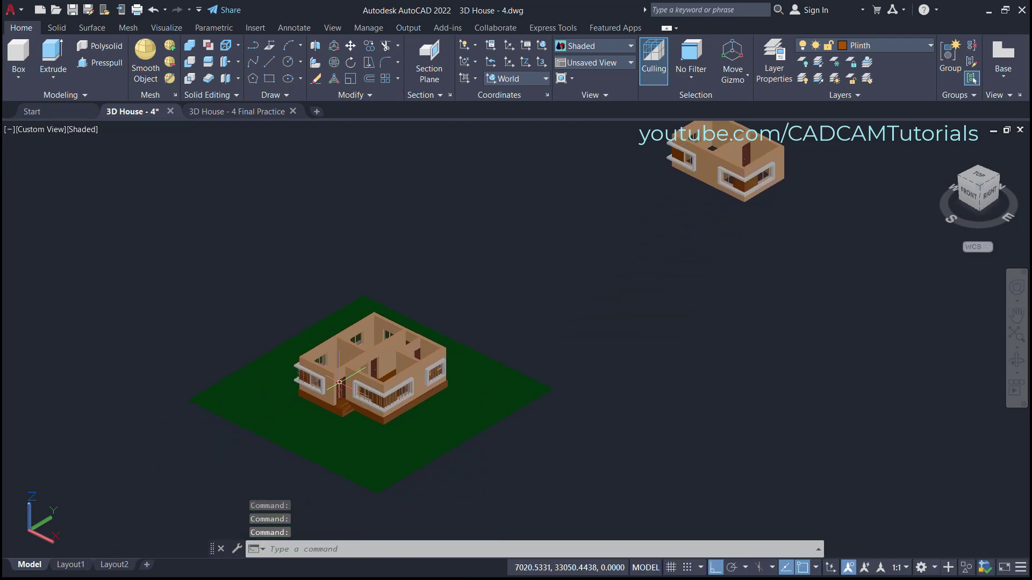
scroll(421, 300, "up", 3)
middle_click_drag(421, 300, 553, 316)
scroll(444, 387, "up", 5)
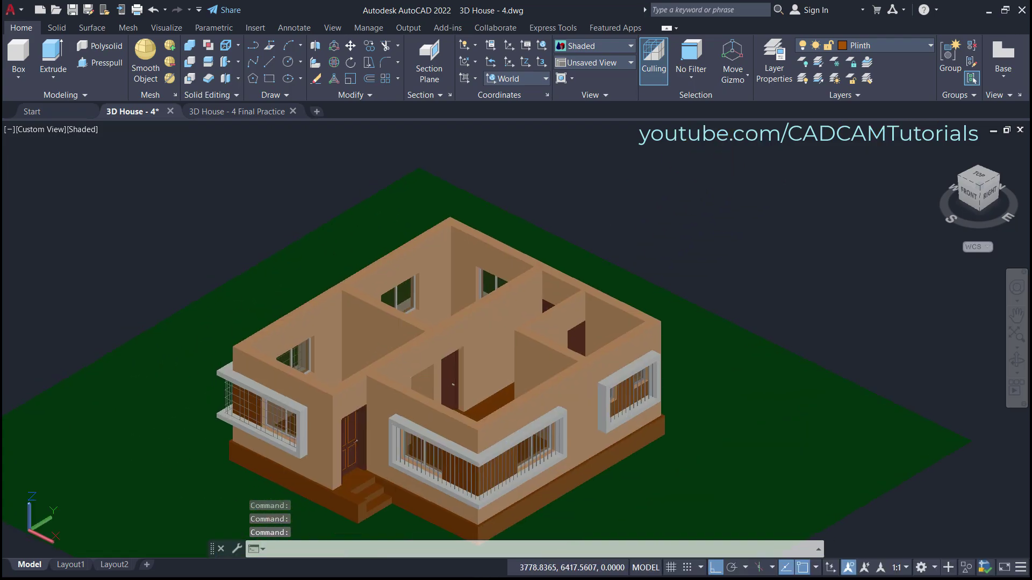
middle_click_drag(475, 358, 543, 332)
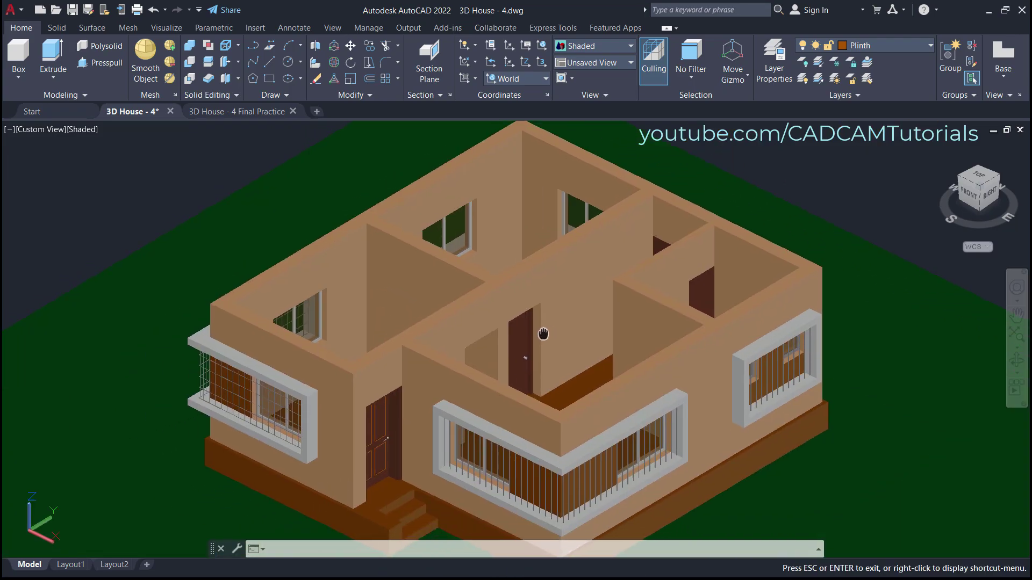
scroll(552, 293, "down", 2)
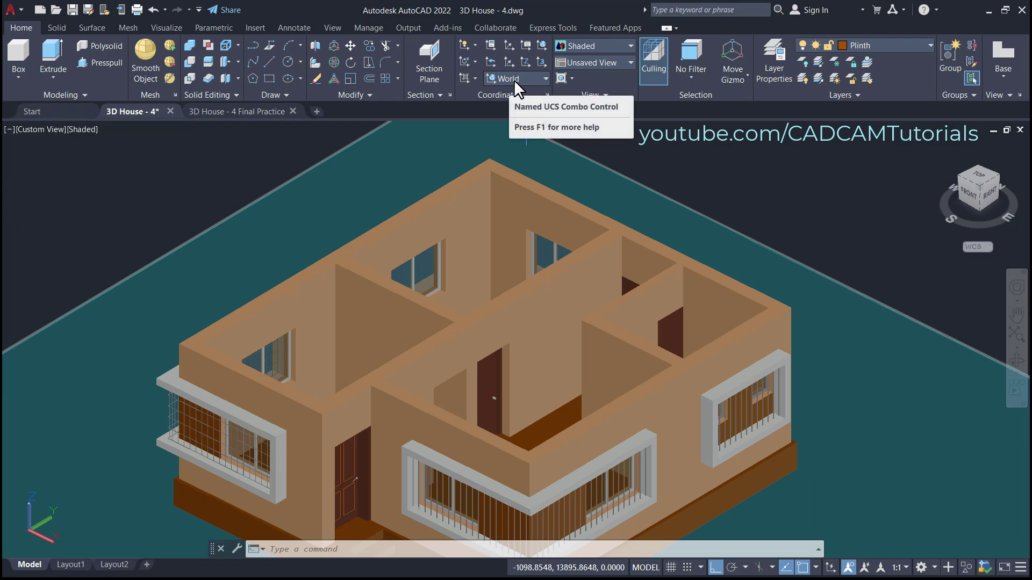
left_click(270, 80)
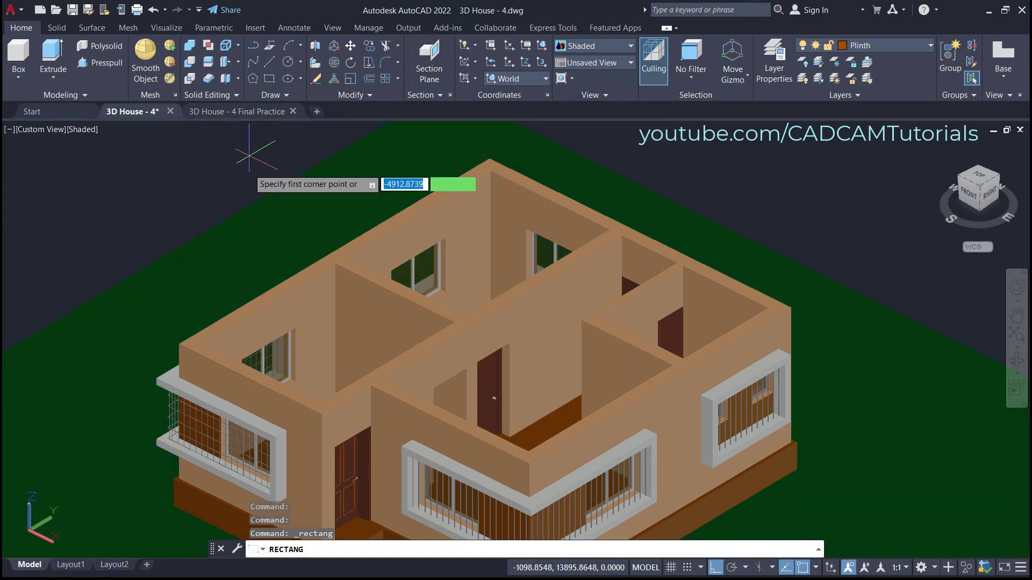
left_click(179, 343)
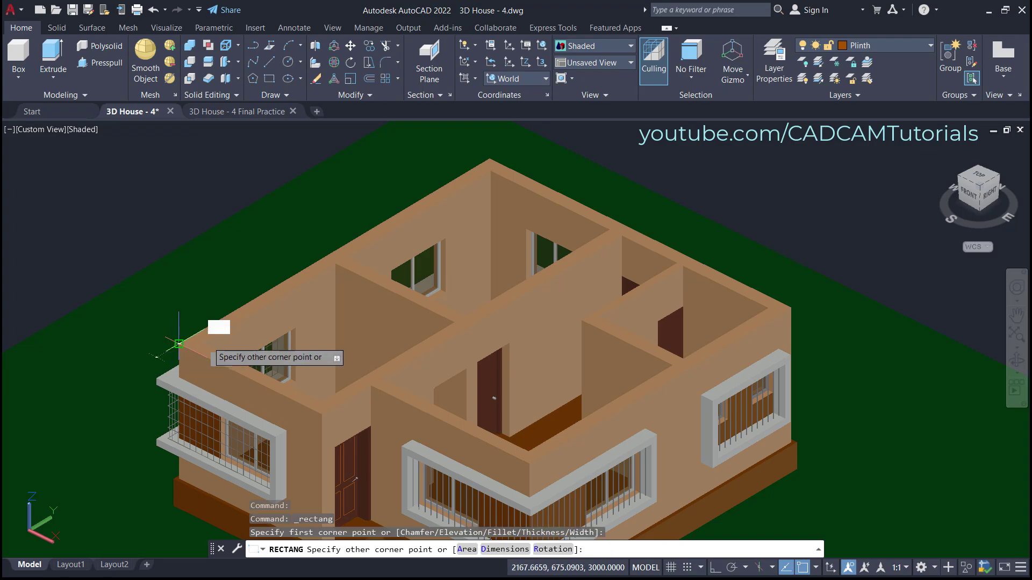
left_click(795, 303)
Pick the wall-top rectangle for extrusion with the Extrude tool.
scroll(825, 204, "down", 2)
scroll(621, 373, "up", 2)
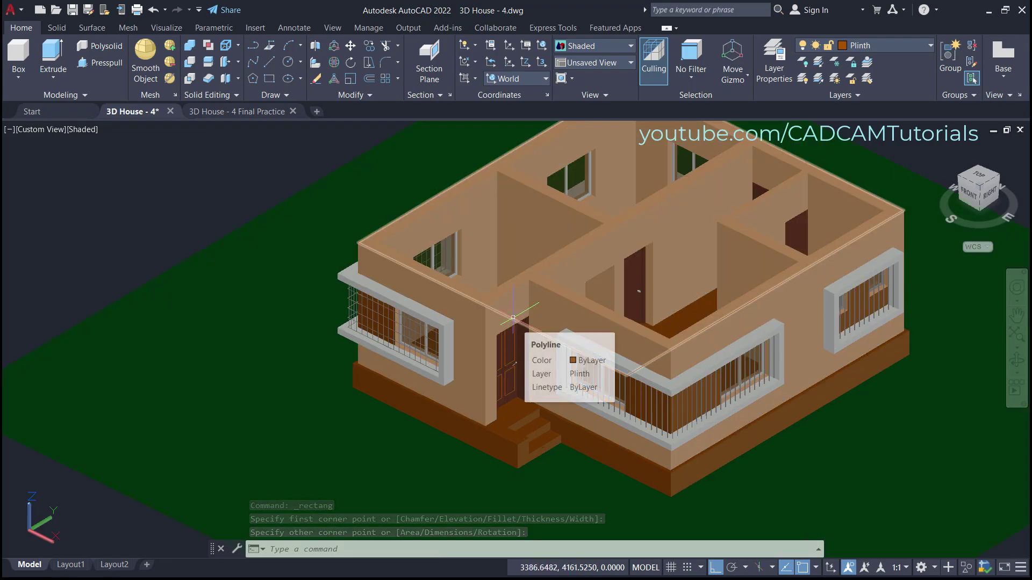
middle_click_drag(513, 317, 401, 369)
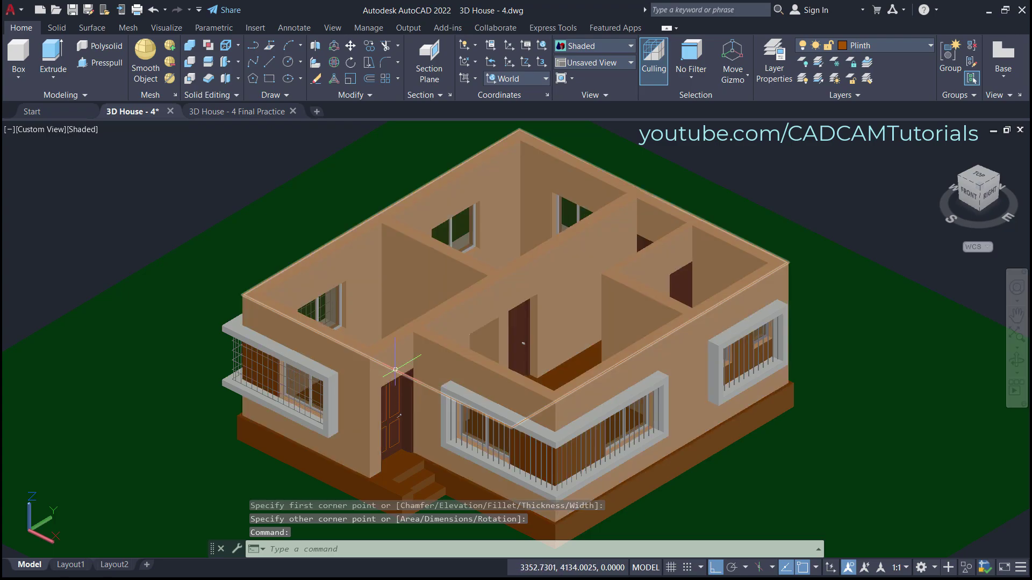
left_click(51, 52)
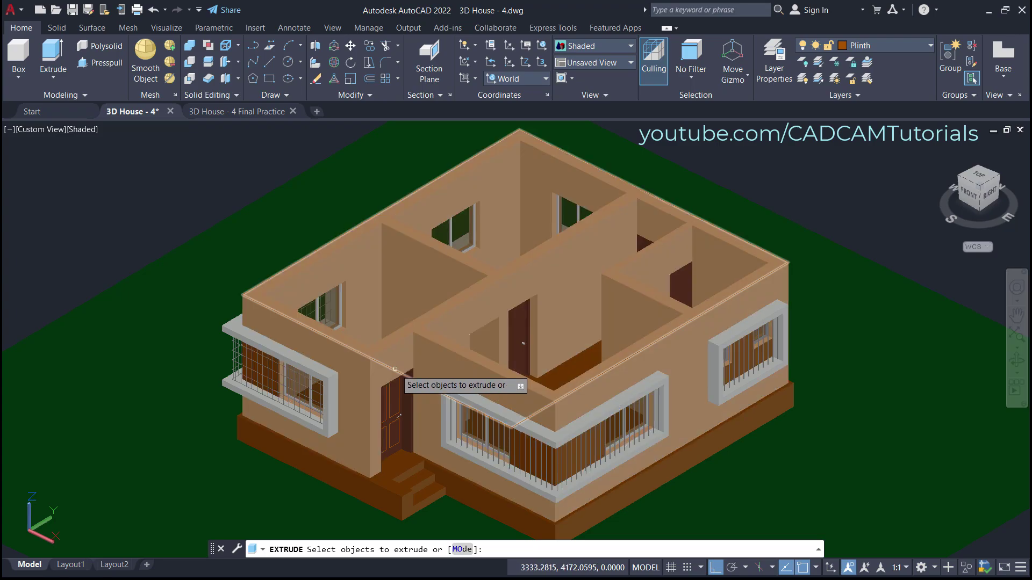
left_click(395, 369)
Extrude the wall-top rectangle 150 units into a slab capping the ground floor.
key("Return")
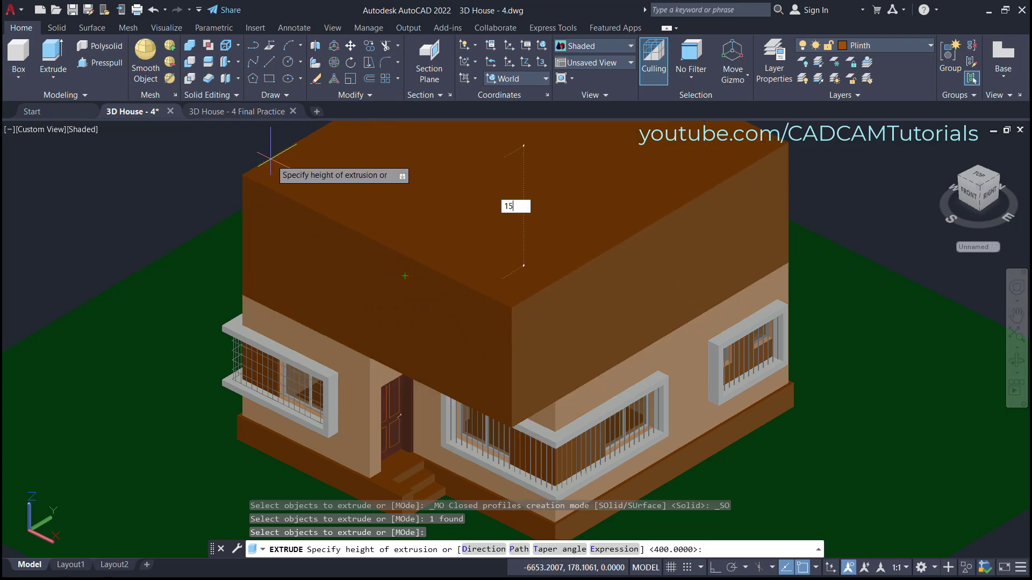
key("Return")
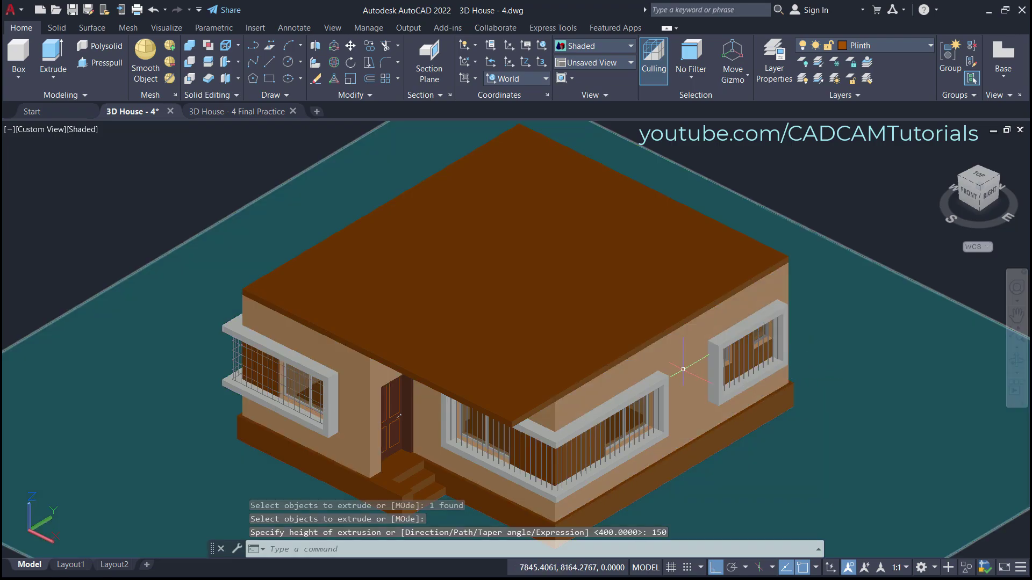
mouse_move(680, 344)
middle_mouse_down("shift")
mouse_move(670, 333)
mouse_move(681, 341)
middle_mouse_up("shift")
scroll(681, 342, "down", 3)
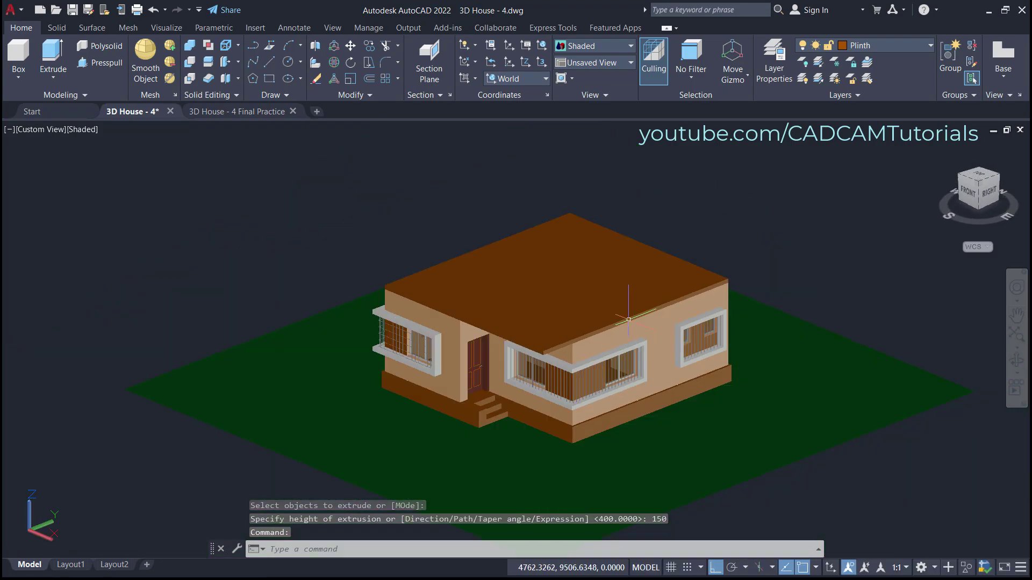
middle_click_drag(774, 301, 606, 323)
scroll(606, 323, "down", 3)
middle_click_drag(669, 311, 575, 362)
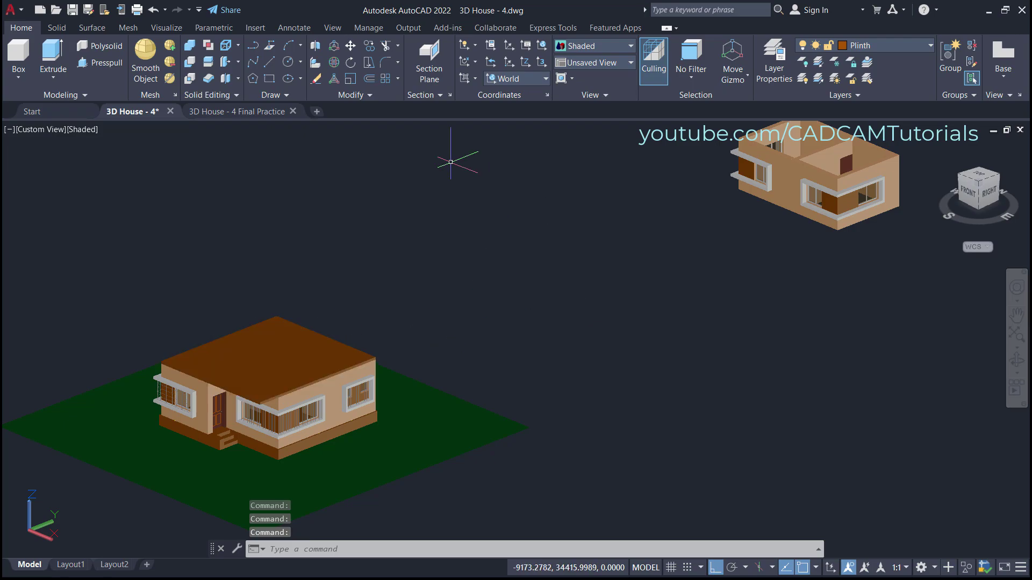
Move the 19-object upper-floor block from its bottom corner onto the roof-slab corner.
left_click(350, 46)
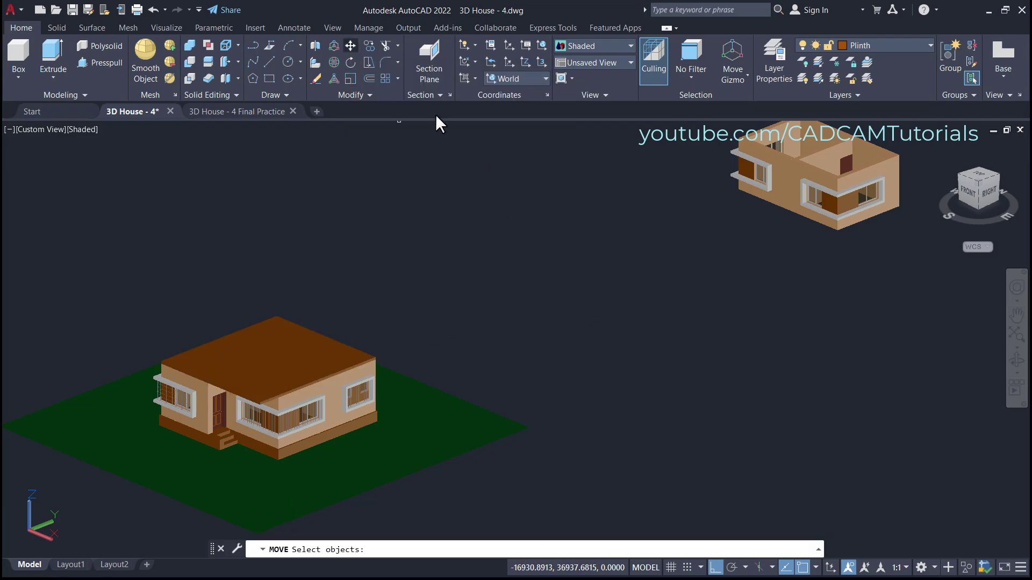
middle_click_drag(875, 277, 830, 345)
left_click(867, 174)
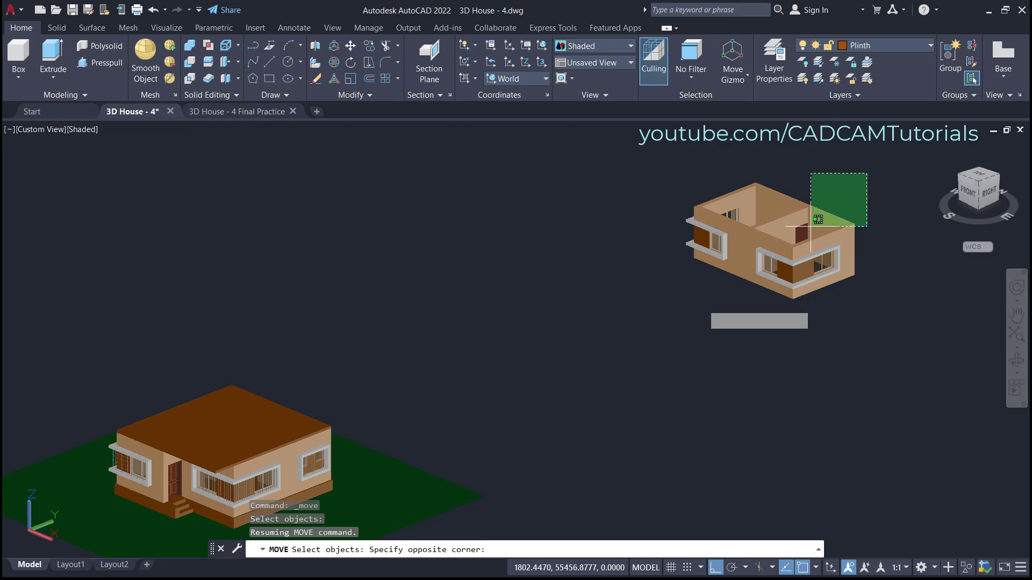
left_click(618, 346)
key("Return")
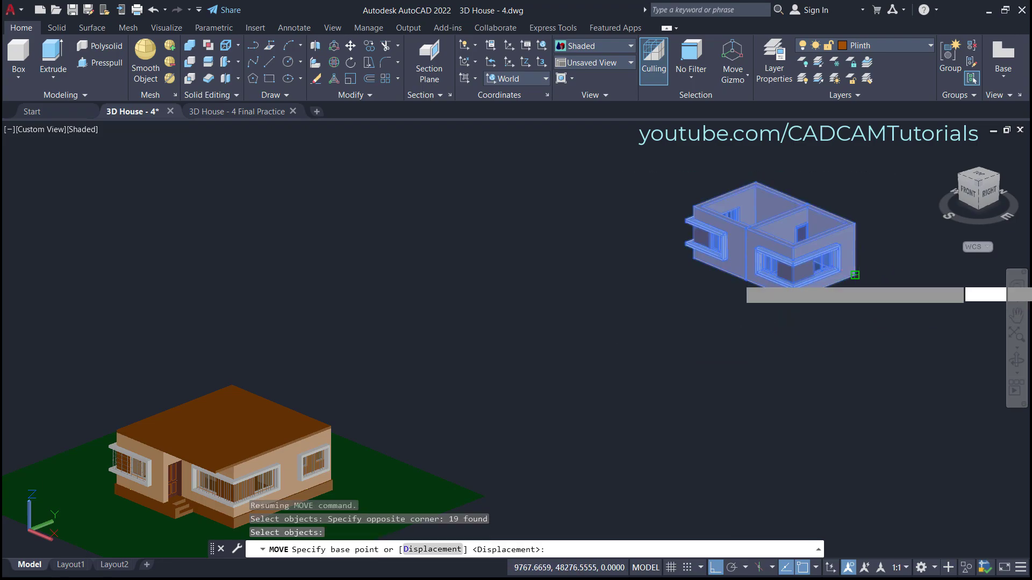
left_click(854, 275)
scroll(380, 396, "up", 5)
scroll(675, 219, "down", 4)
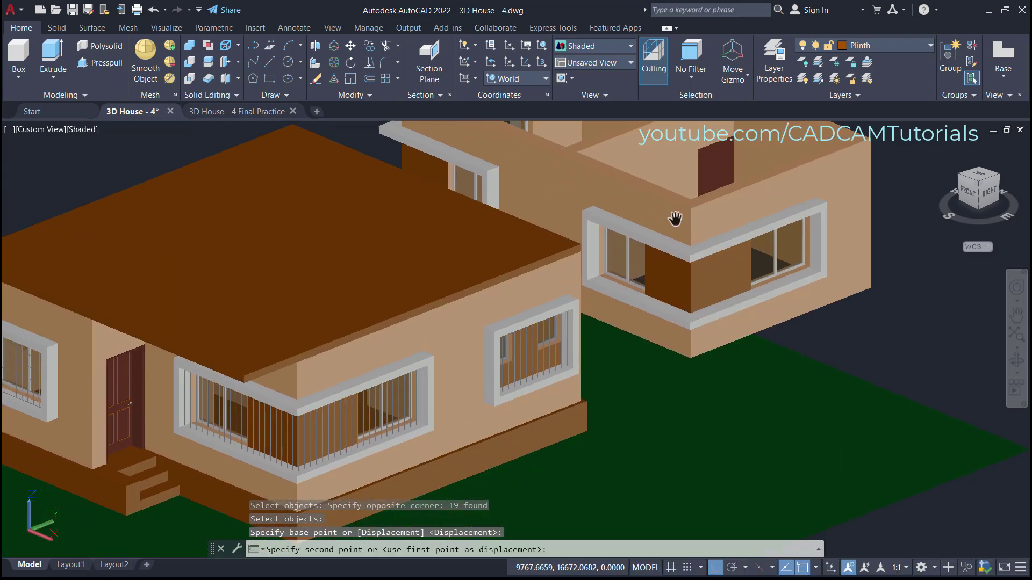
scroll(594, 214, "up", 5)
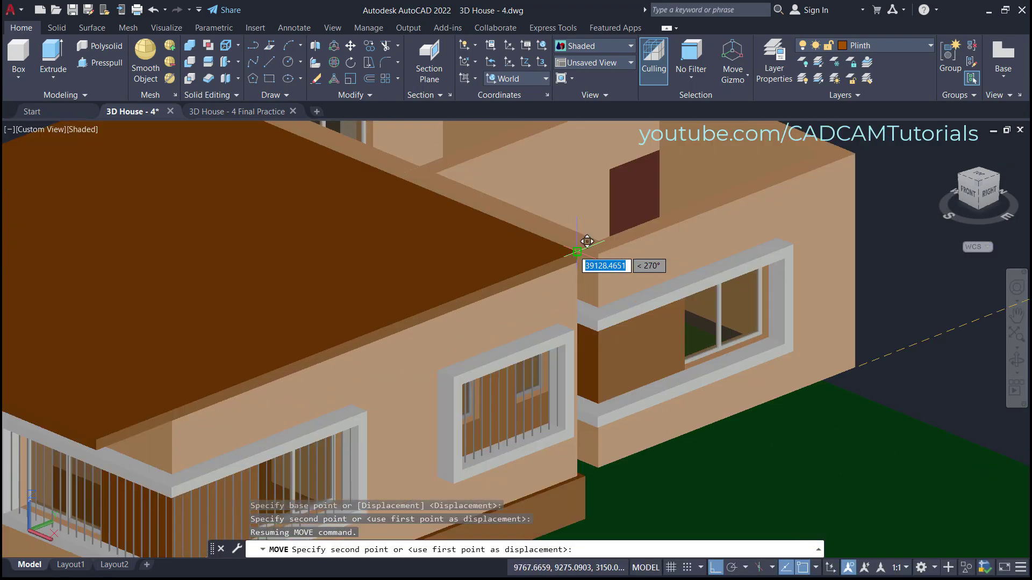
left_click(587, 241)
scroll(720, 293, "down", 5)
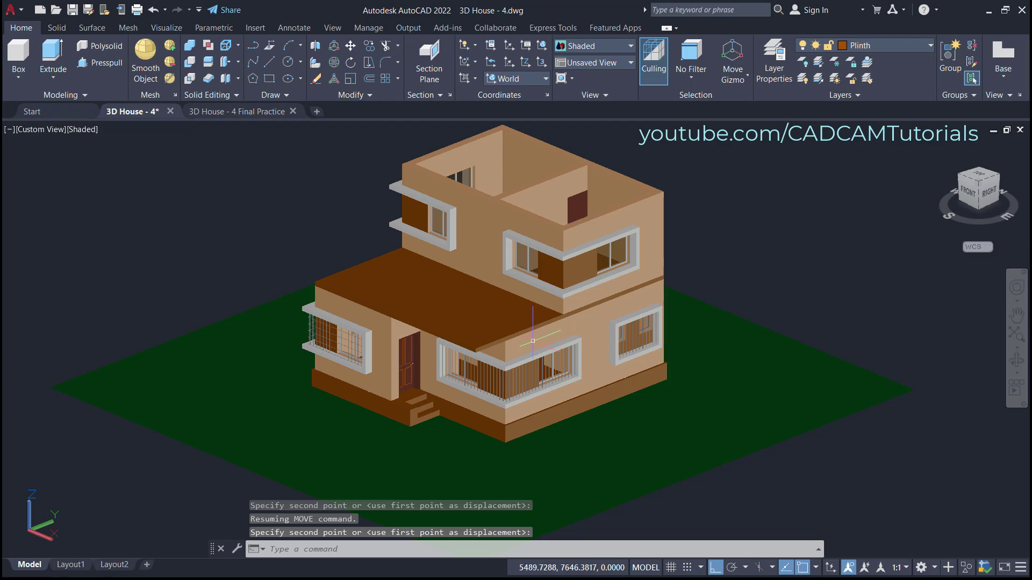
middle_click_drag(532, 341, 544, 385, "shift")
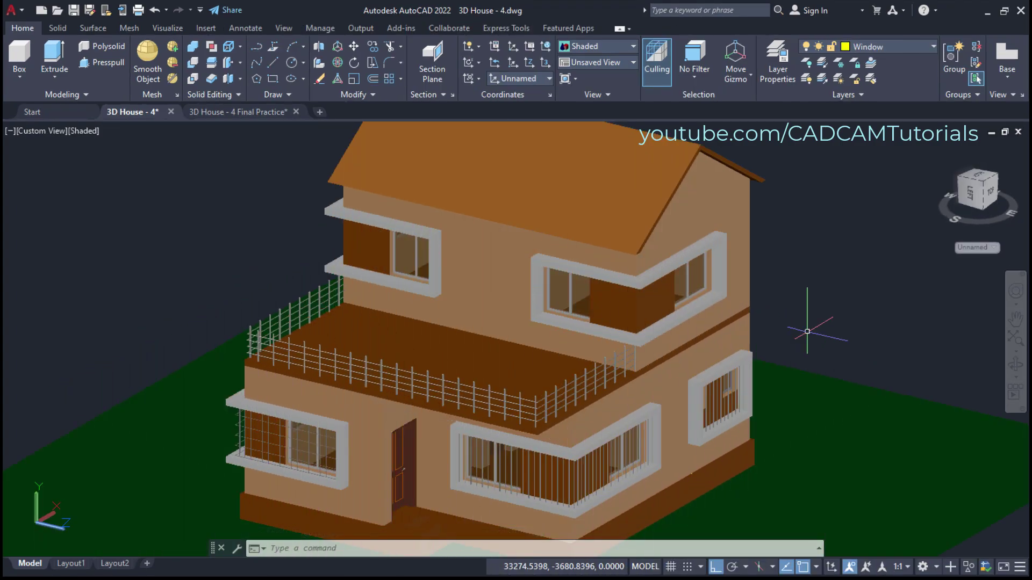
Zoom in and out to review the completed house with pitched roof and railing.
scroll(626, 441, "up", 2)
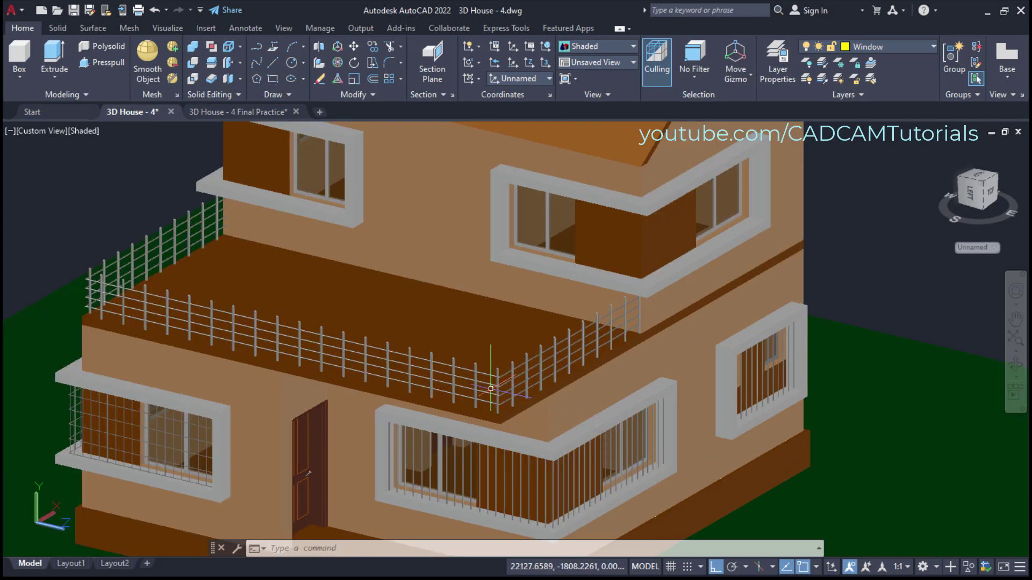
scroll(682, 257, "down", 5)
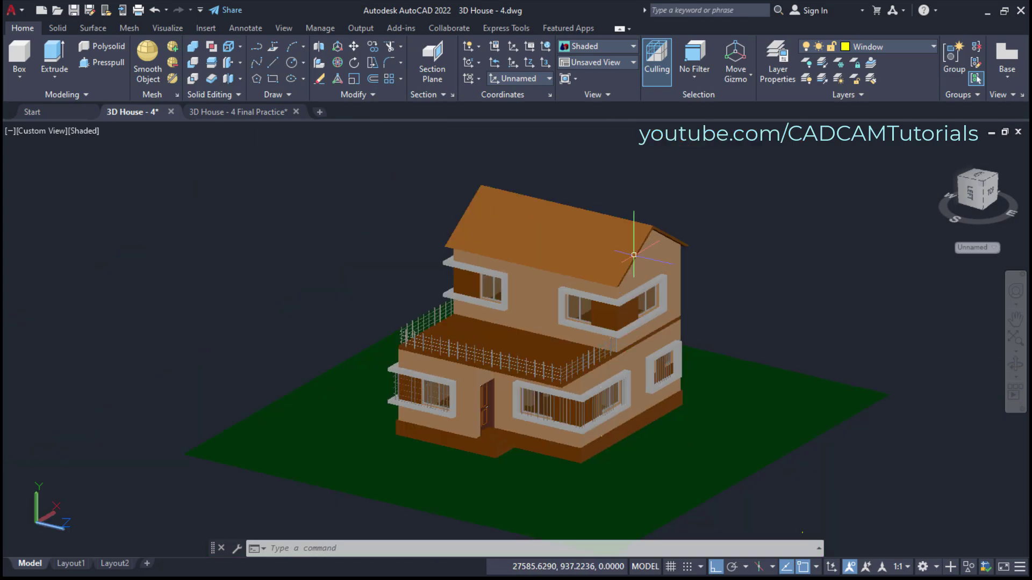